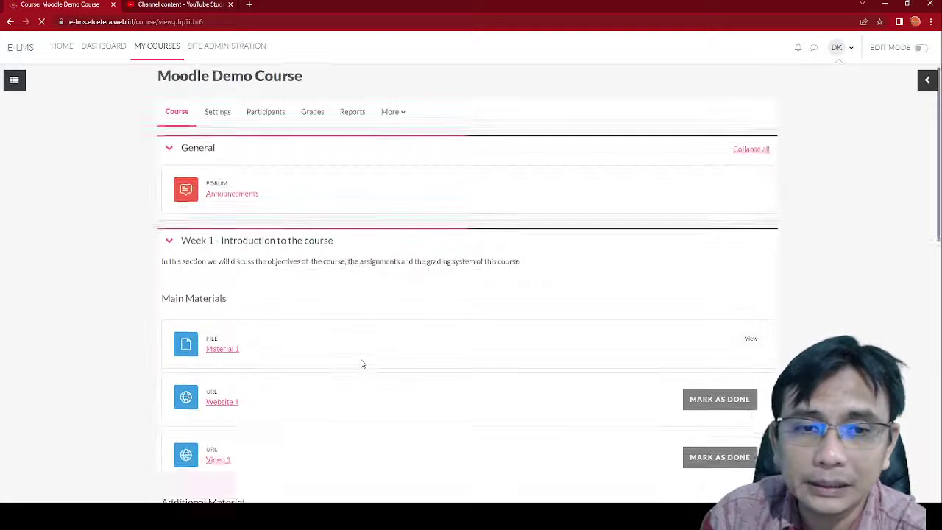
Step: Look through the course's Week 1 materials and the weekly sections below, collapsing and re-expanding Week 2 - Phonology
{"action": "scroll", "coordinate": [360, 364], "scroll_direction": "down", "scroll_amount": 2}
{"action": "scroll", "coordinate": [360, 364], "scroll_direction": "down", "scroll_amount": 1}
{"action": "scroll", "coordinate": [361, 364], "scroll_direction": "down", "scroll_amount": 4}
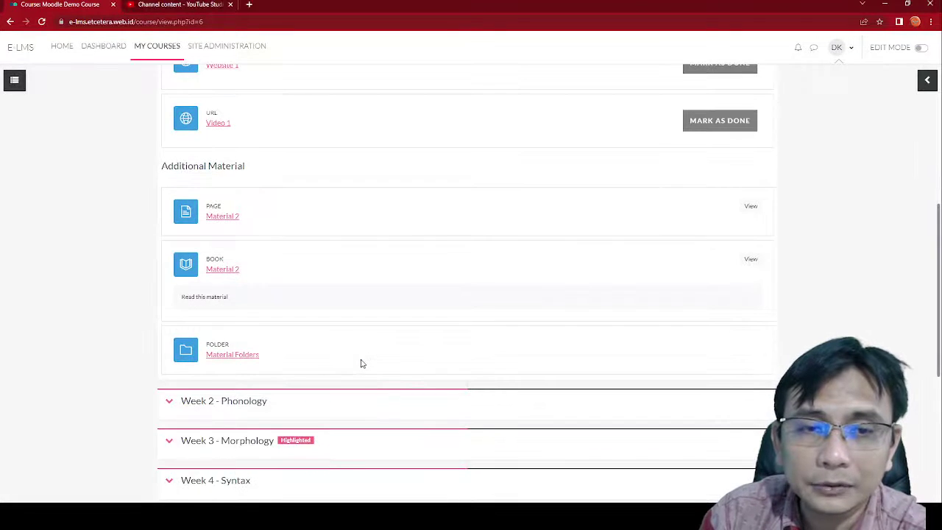
{"action": "scroll", "coordinate": [360, 363], "scroll_direction": "up", "scroll_amount": 4}
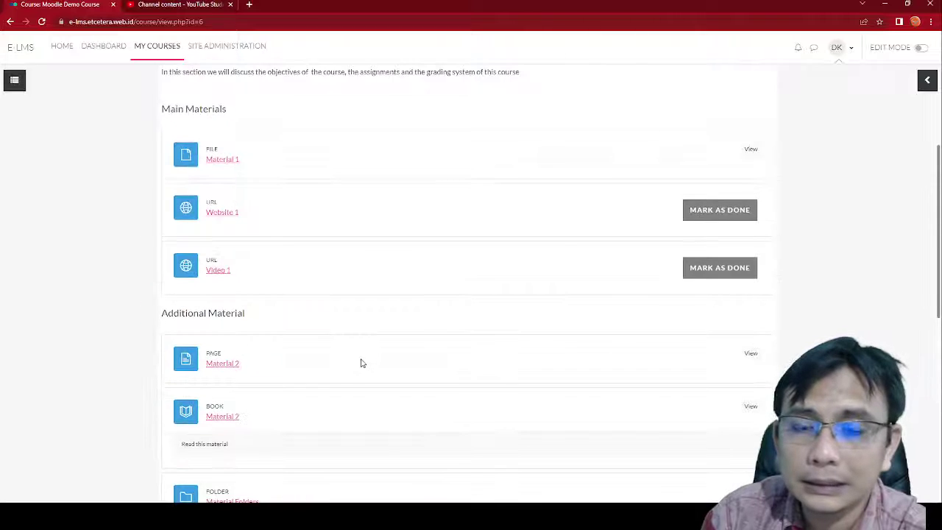
{"action": "scroll", "coordinate": [360, 363], "scroll_direction": "down", "scroll_amount": 3}
{"action": "left_click", "coordinate": [189, 356]}
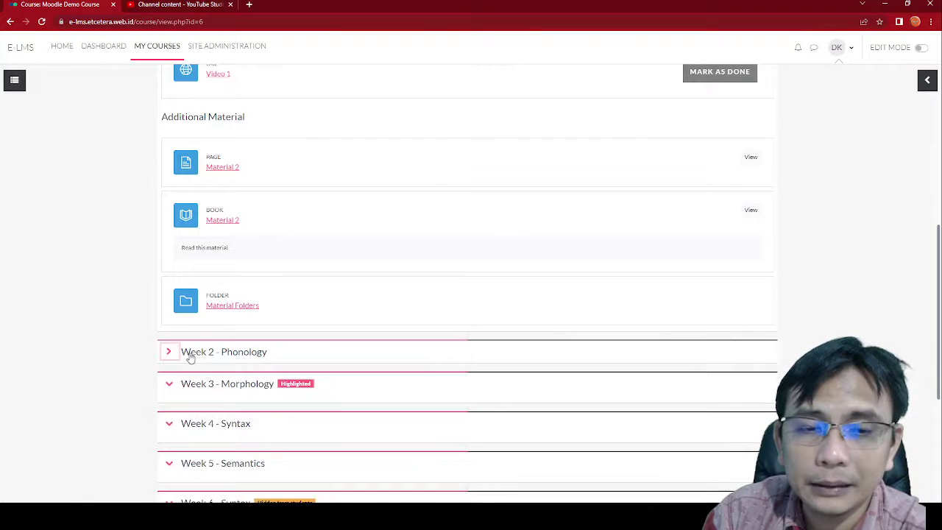
{"action": "left_click", "coordinate": [189, 353]}
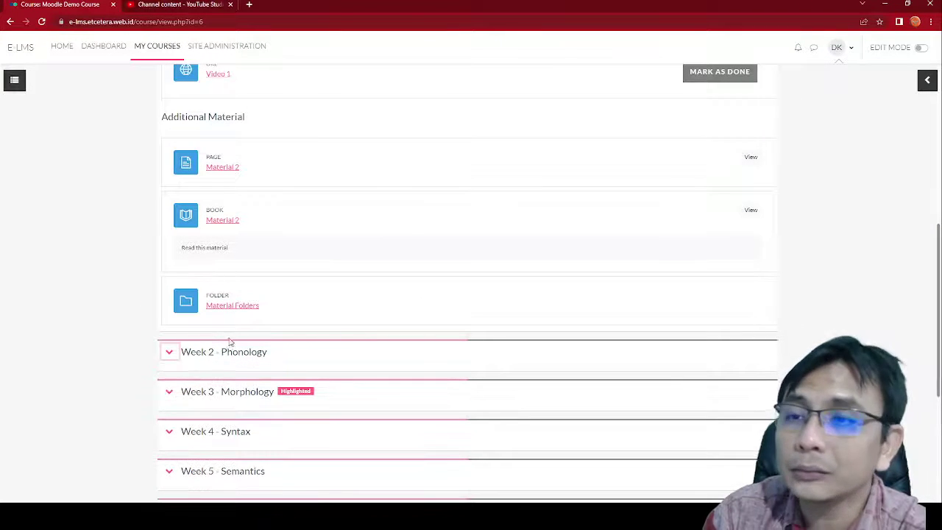
Step: Turn on edit mode and start adding an Assignment activity to the Week 2 - Phonology section
{"action": "scroll", "coordinate": [236, 346], "scroll_direction": "up", "scroll_amount": 5}
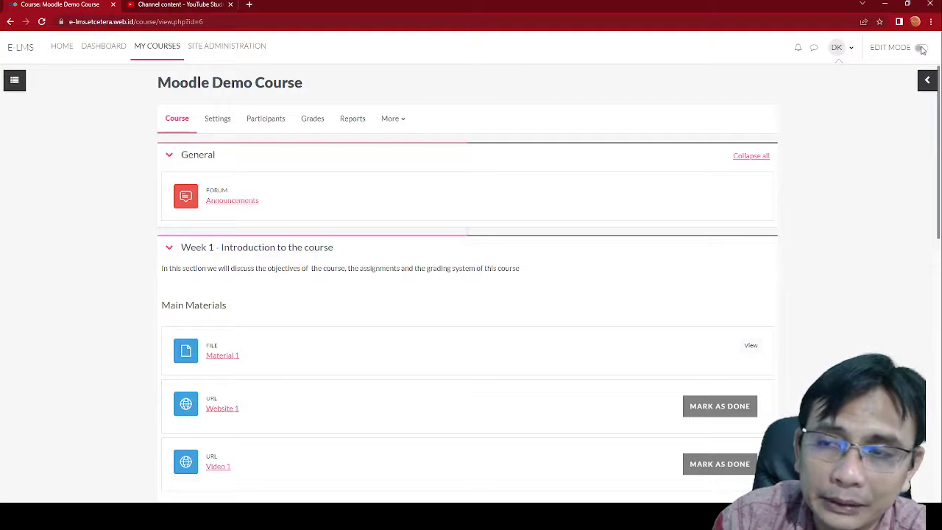
{"action": "left_click", "coordinate": [921, 48]}
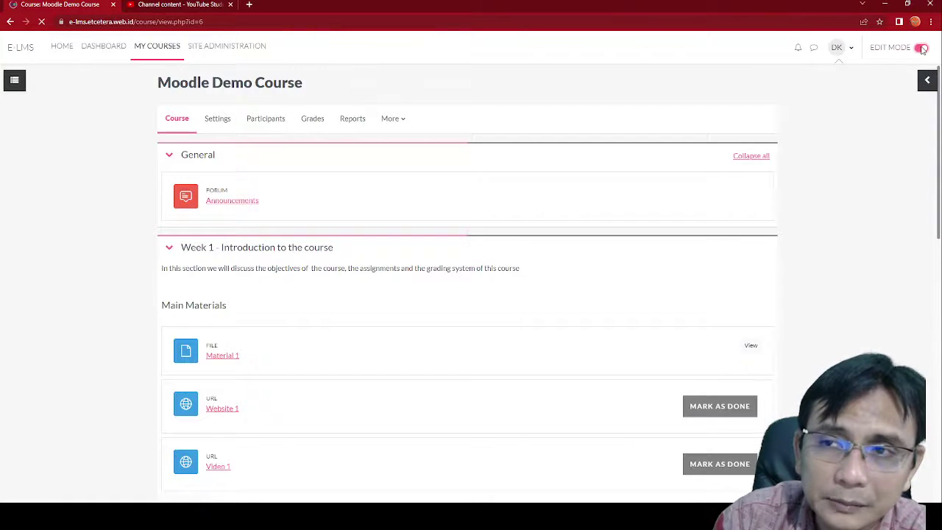
{"action": "scroll", "coordinate": [749, 260], "scroll_direction": "down", "scroll_amount": 10}
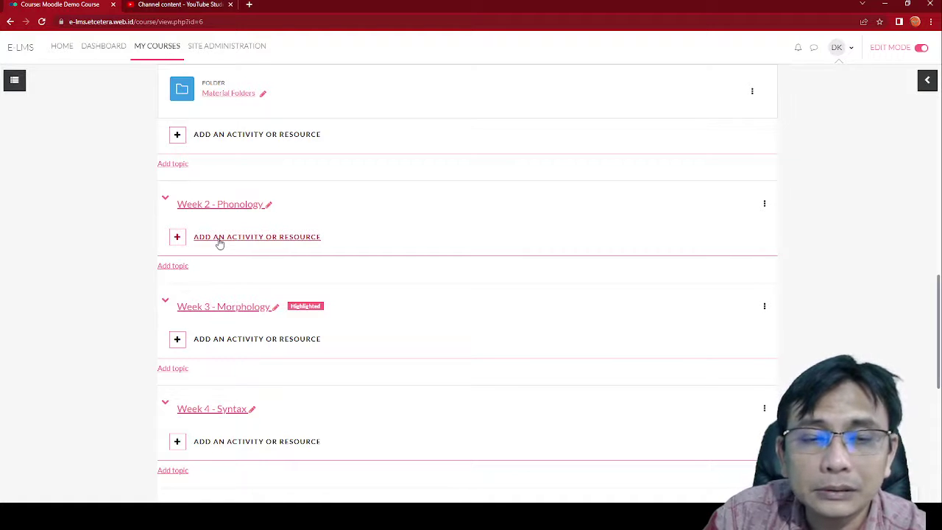
{"action": "left_click", "coordinate": [268, 240]}
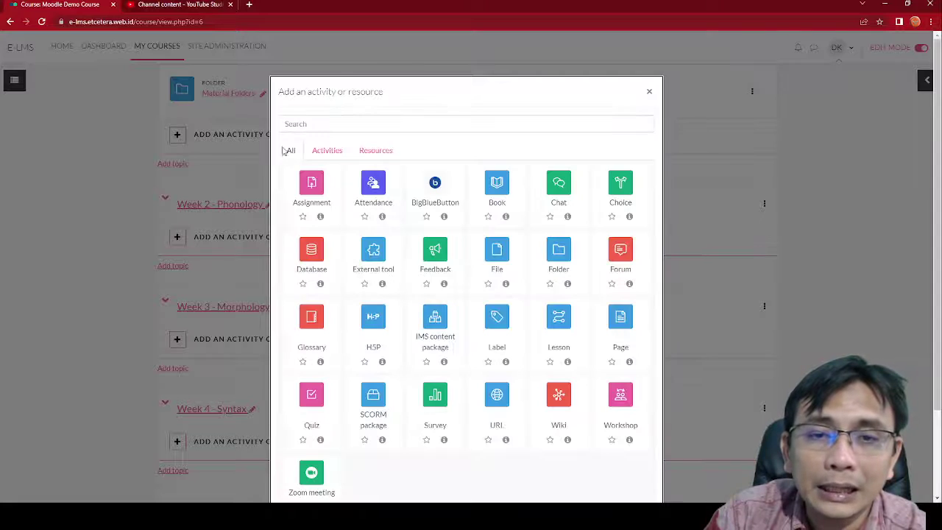
{"action": "left_click", "coordinate": [374, 151]}
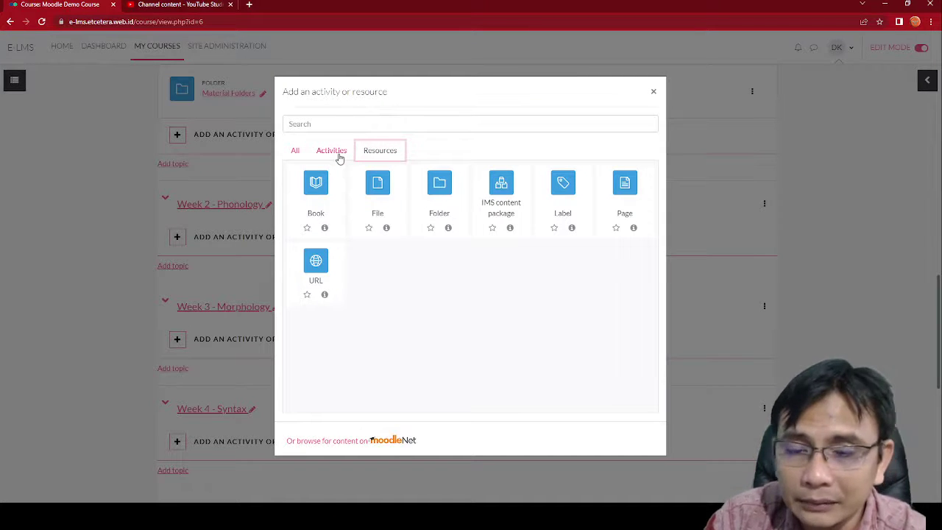
{"action": "left_click", "coordinate": [340, 158]}
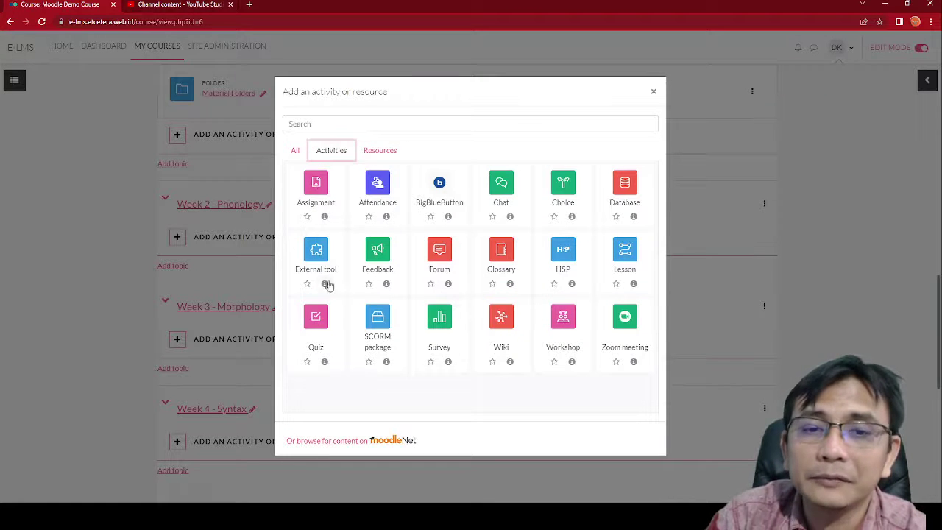
{"action": "left_click", "coordinate": [321, 189]}
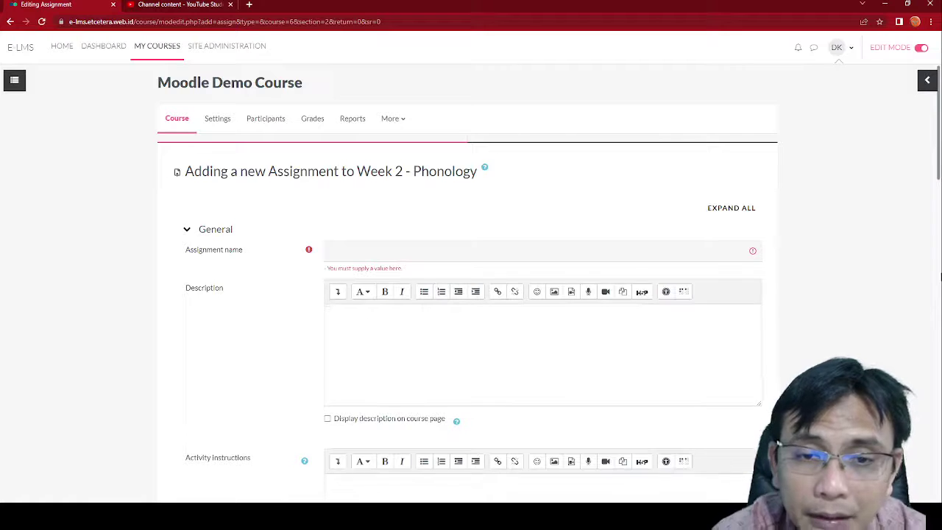
Step: Name the new assignment "Assignment 1"
{"action": "left_click", "coordinate": [677, 248]}
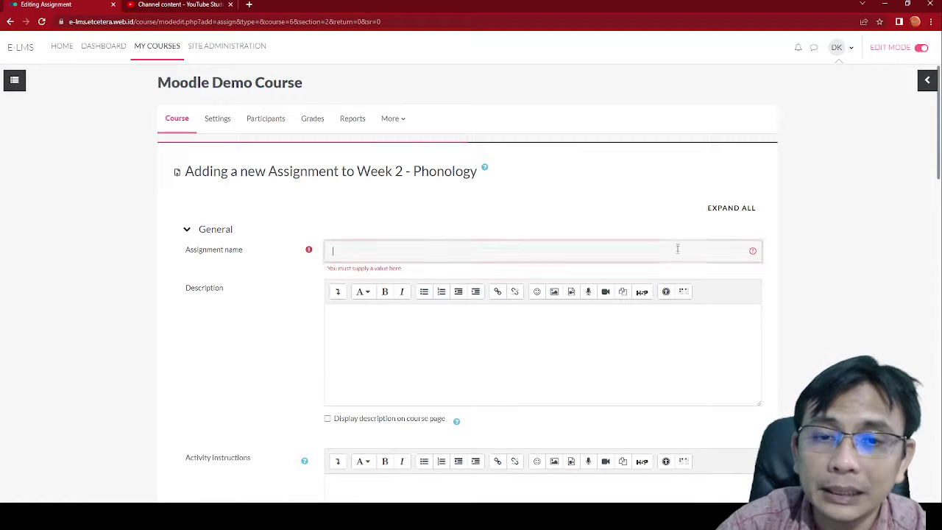
{"action": "type", "text": "Ass"}
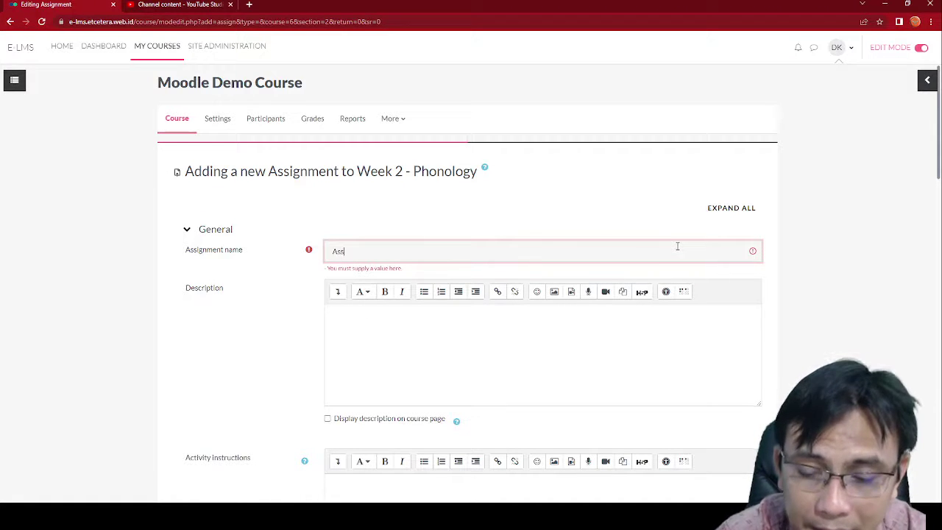
{"action": "type", "text": "ignme"}
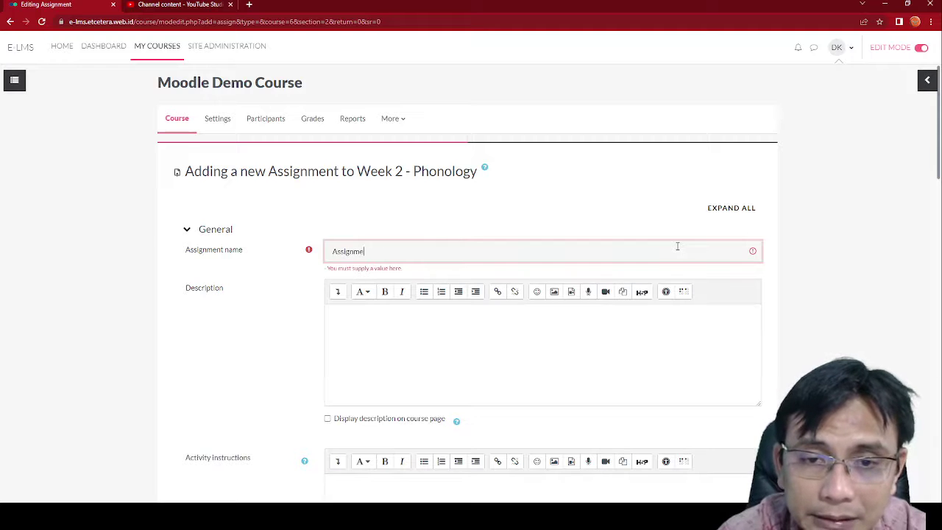
{"action": "type", "text": "nt 1"}
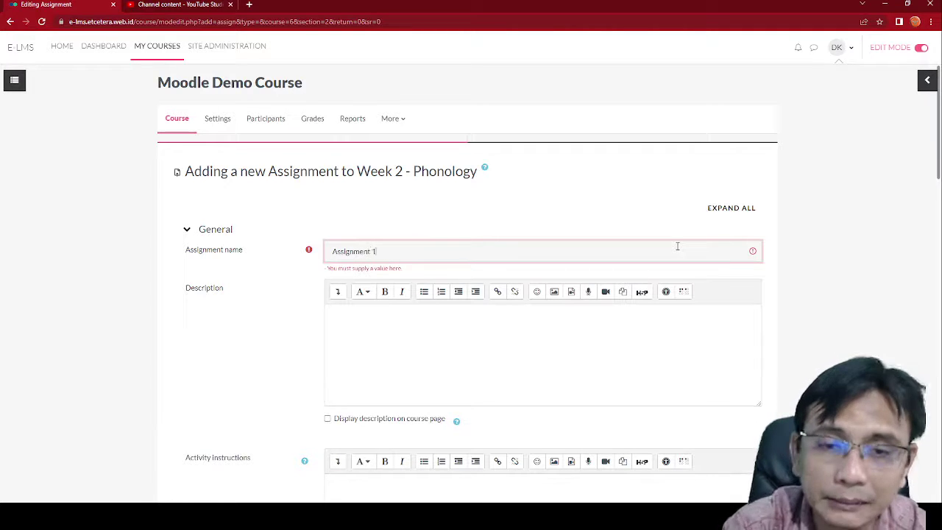
Step: Examine the assignment form's Description and Activity instructions fields and how the two differ
{"action": "scroll", "coordinate": [466, 290], "scroll_direction": "down", "scroll_amount": 1}
{"action": "left_click", "coordinate": [439, 233]}
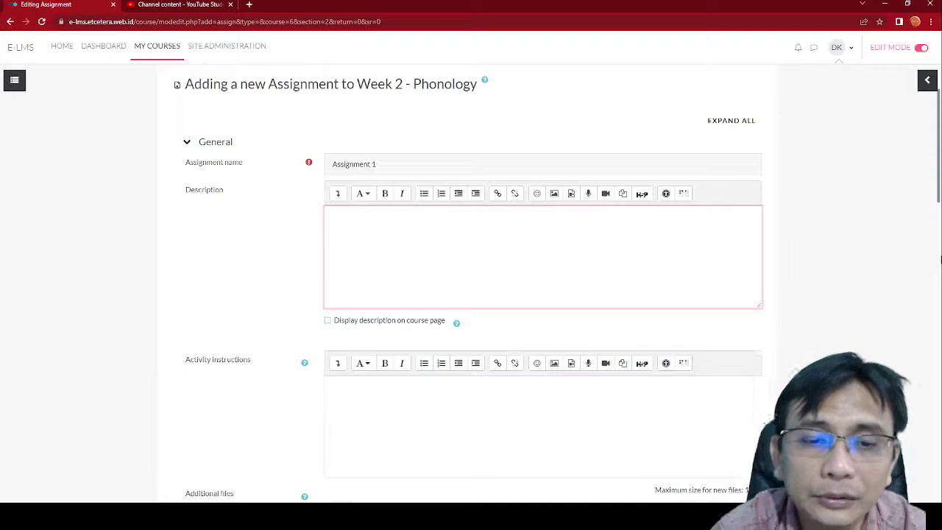
{"action": "scroll", "coordinate": [688, 413], "scroll_direction": "down", "scroll_amount": 2}
{"action": "left_click", "coordinate": [528, 269]}
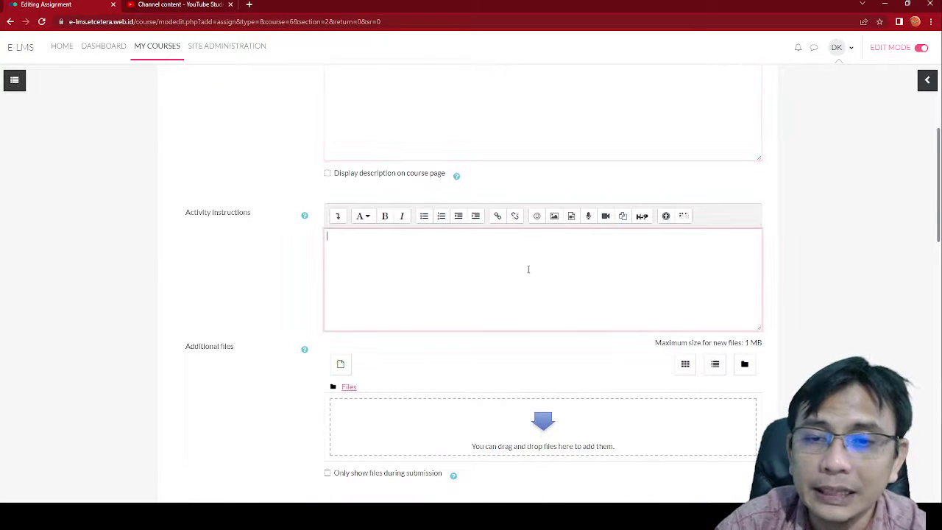
{"action": "scroll", "coordinate": [258, 256], "scroll_direction": "up", "scroll_amount": 1}
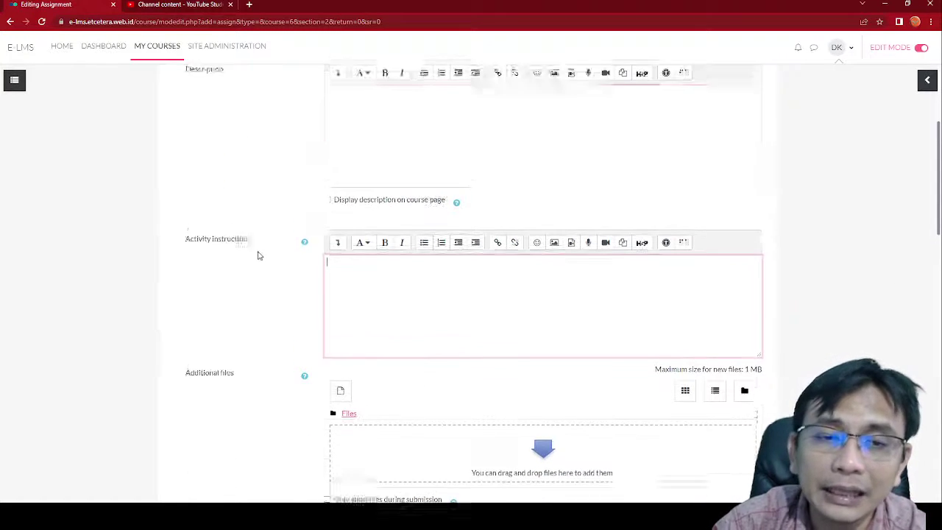
{"action": "left_click_drag", "start_coordinate": [259, 310], "coordinate": [161, 312]}
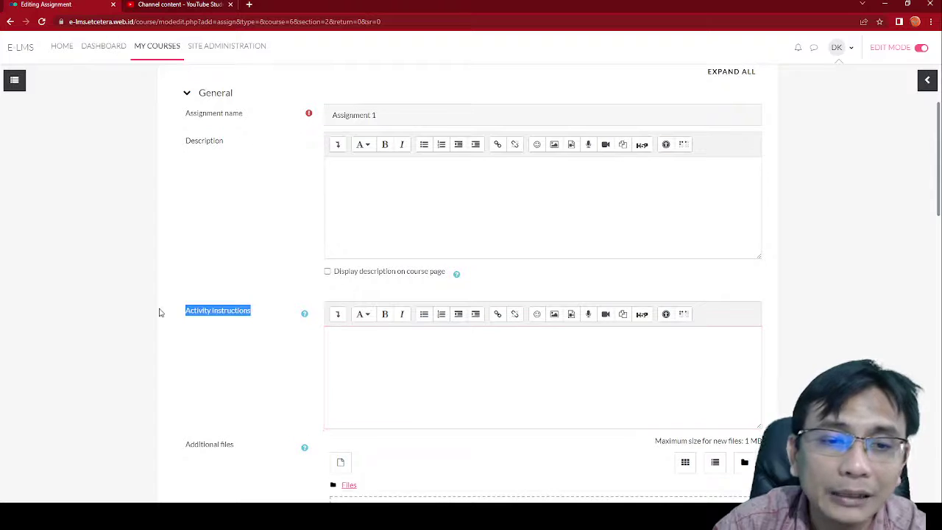
{"action": "left_click", "coordinate": [272, 341]}
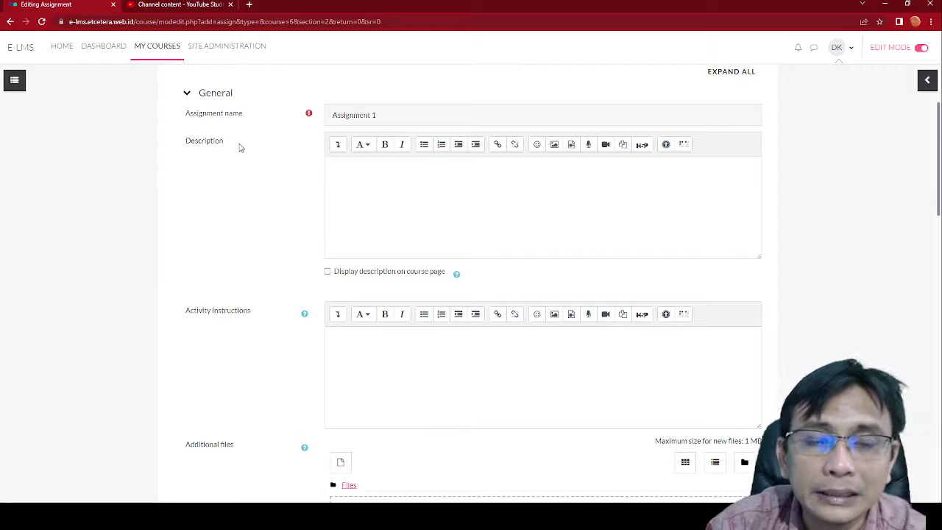
{"action": "left_click_drag", "start_coordinate": [239, 144], "coordinate": [177, 140]}
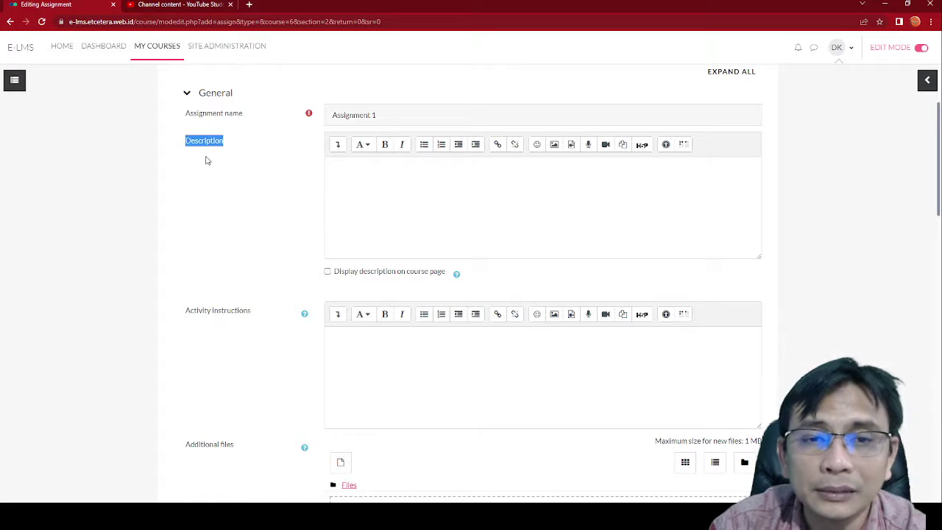
{"action": "left_click", "coordinate": [460, 193]}
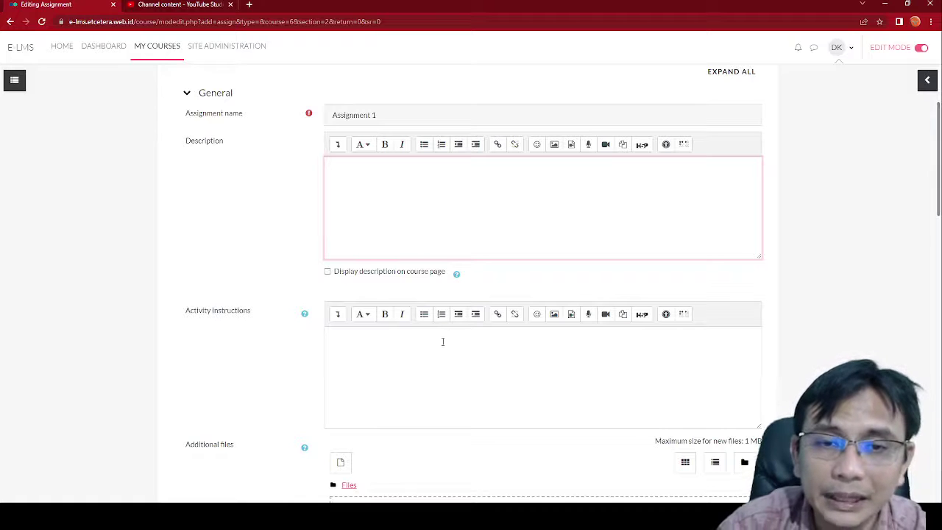
{"action": "left_click", "coordinate": [422, 362]}
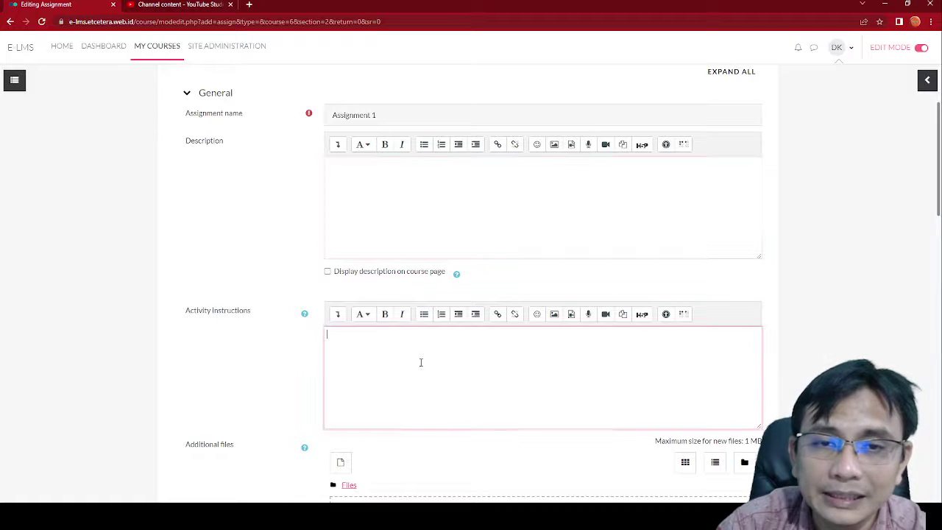
Step: Enter "Assignment for Week 1" as the assignment's description
{"action": "left_click", "coordinate": [378, 207]}
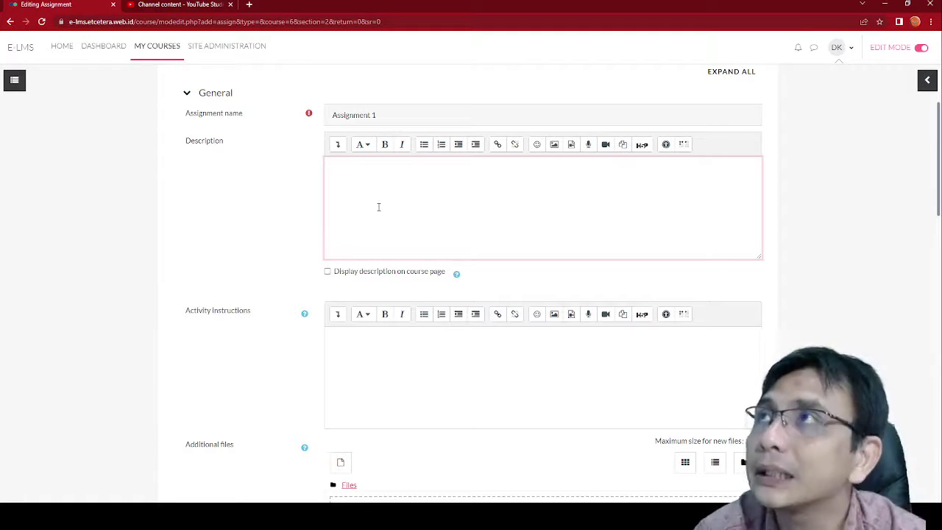
{"action": "type", "text": "Assi"}
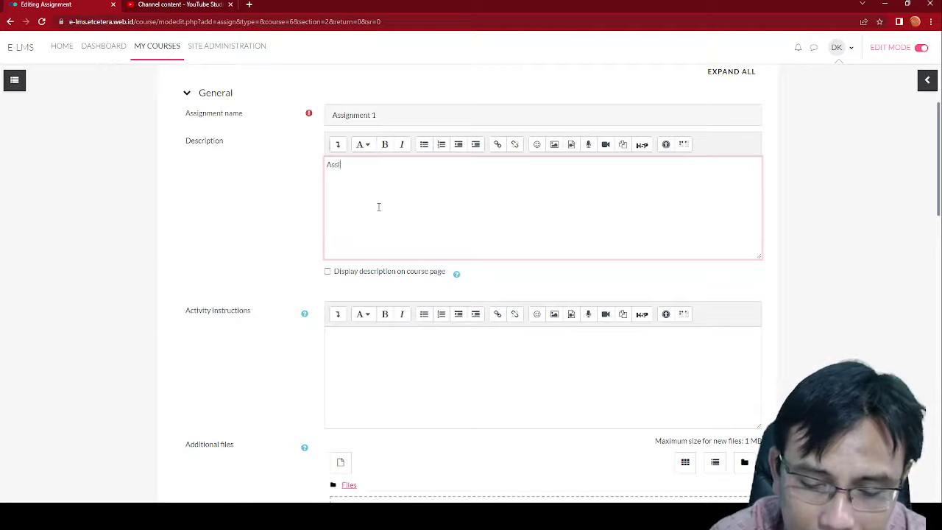
{"action": "type", "text": "gnment for"}
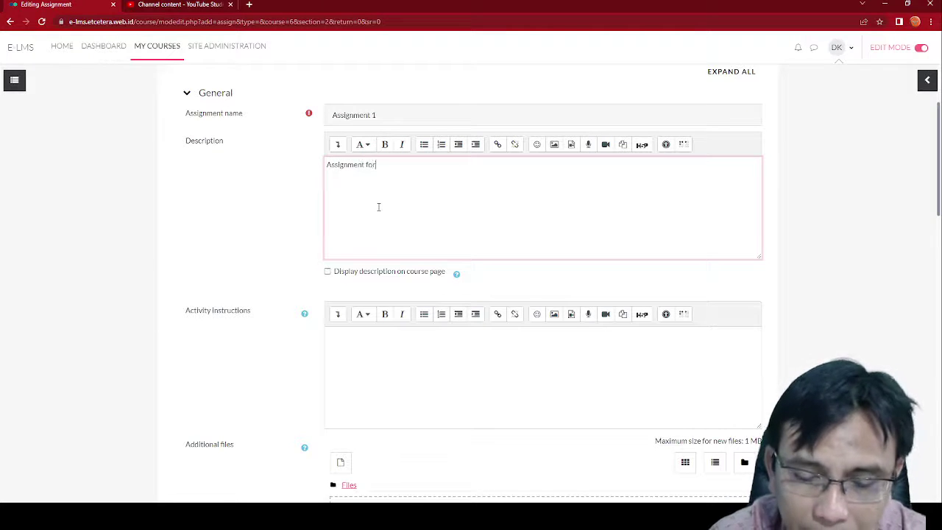
{"action": "type", "text": " Weel"}
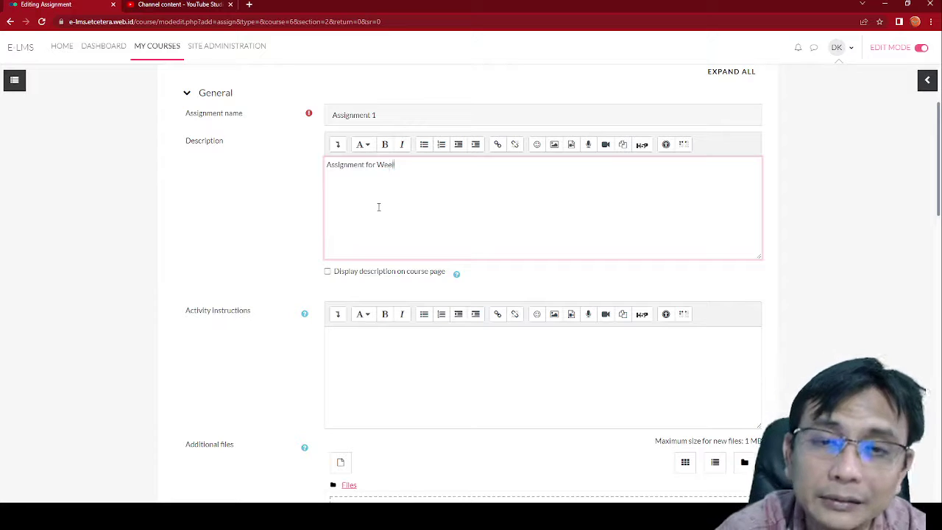
{"action": "key", "text": "BackSpace"}
{"action": "type", "text": "k 1"}
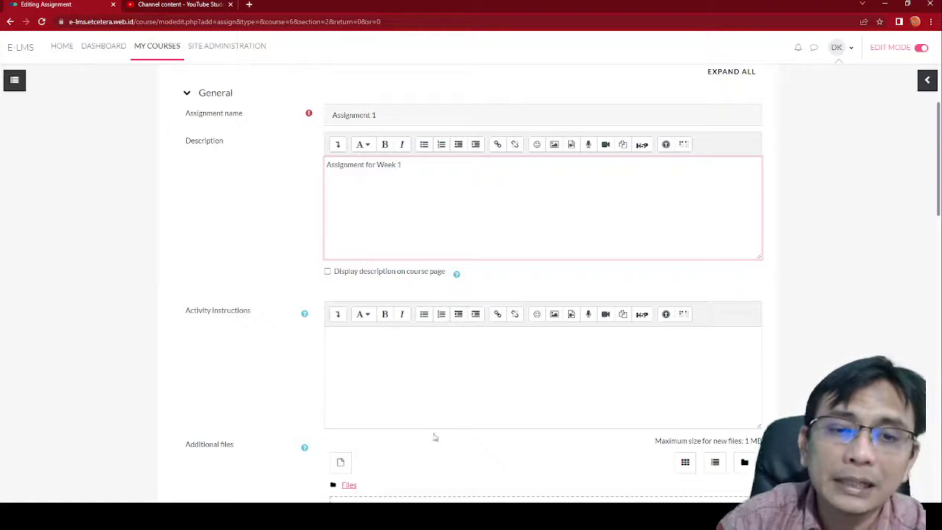
Step: Enter the activity instructions "Write a paper of 4 - 5 page long. Choose one topic of your interest."
{"action": "left_click", "coordinate": [436, 395]}
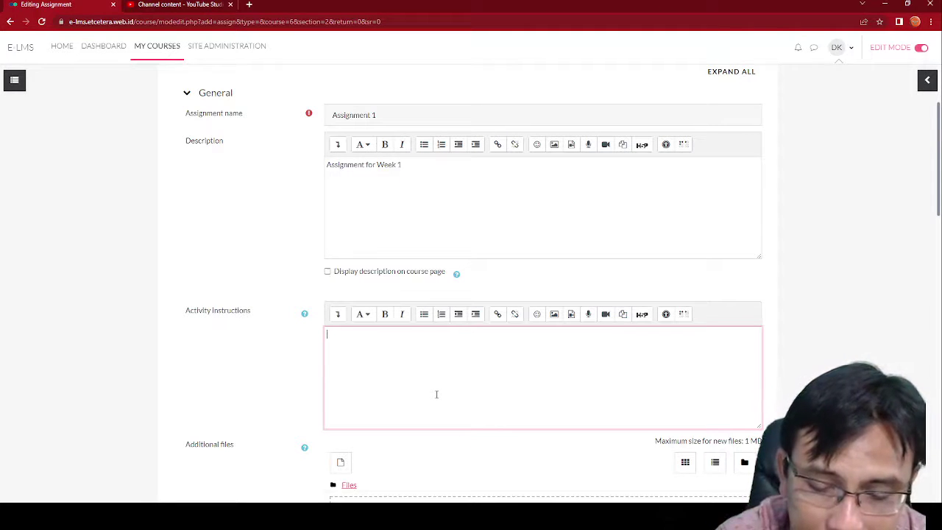
{"action": "type", "text": "Write a"}
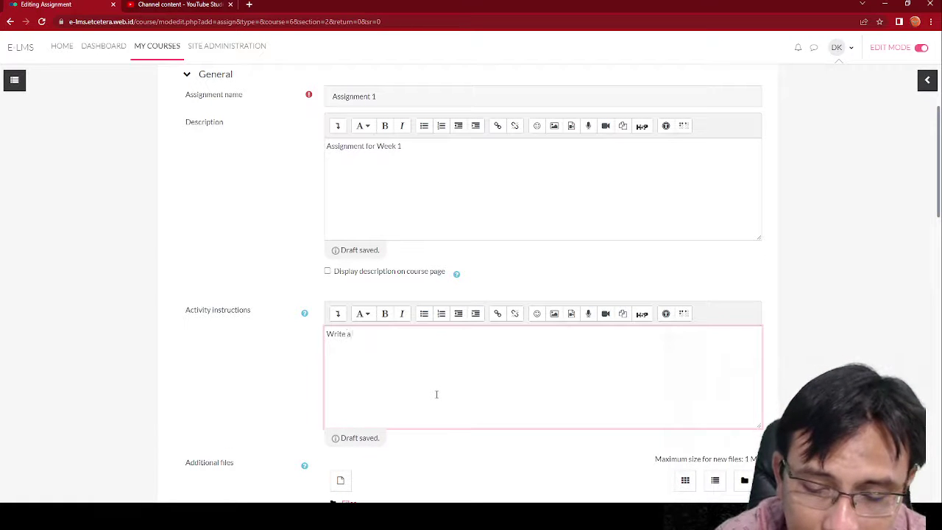
{"action": "type", "text": " paper of"}
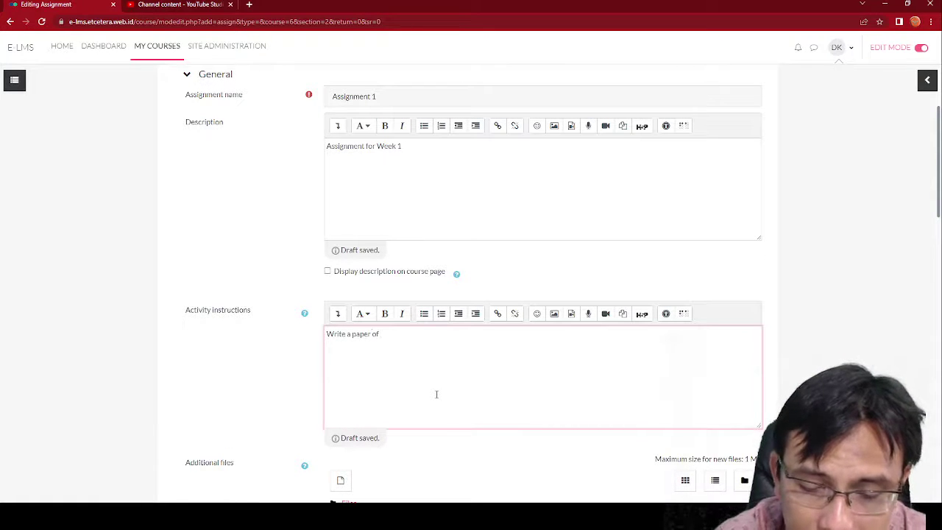
{"action": "type", "text": " 4 - 5 page l"}
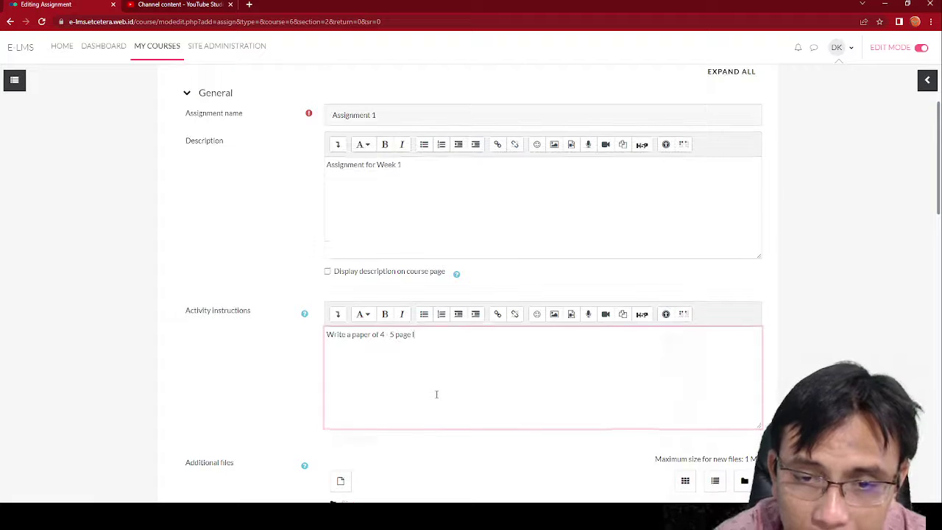
{"action": "type", "text": "ong"}
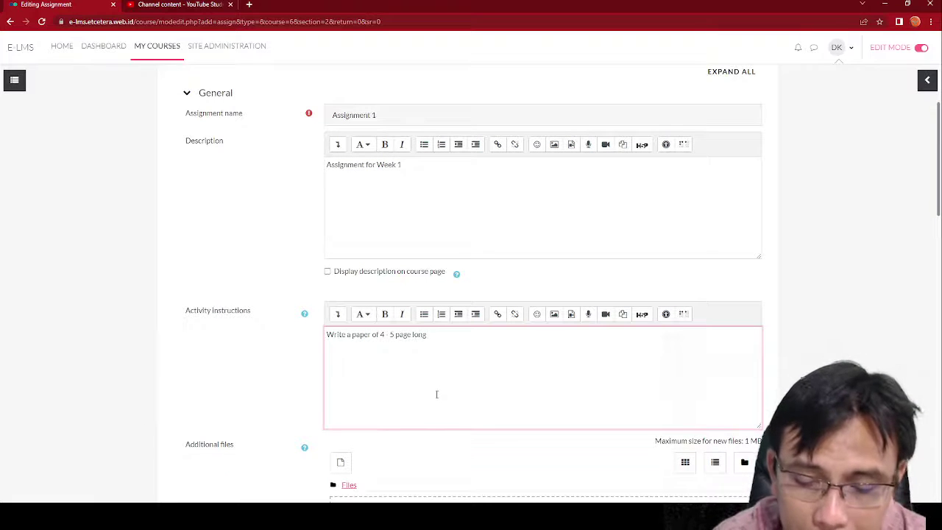
{"action": "type", "text": ". Choose the"}
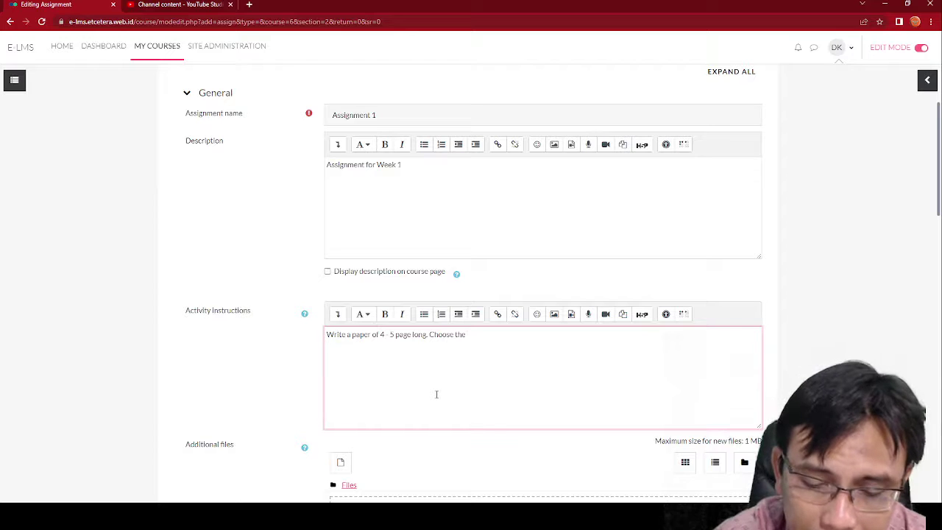
{"action": "type", "text": " to"}
{"action": "key", "text": "BackSpace"}
{"action": "key", "text": "BackSpace"}
{"action": "key", "text": "BackSpace"}
{"action": "key", "text": "BackSpace"}
{"action": "key", "text": "BackSpace"}
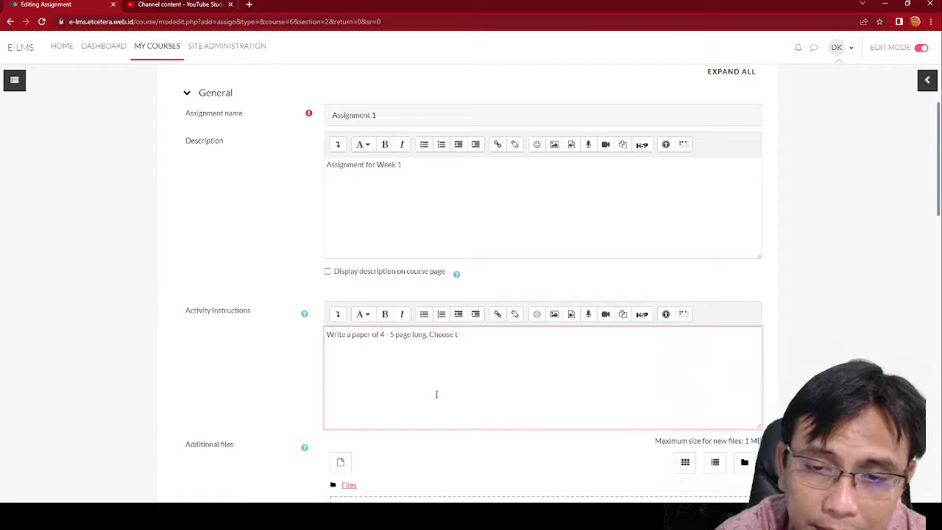
{"action": "type", "text": "one topi"}
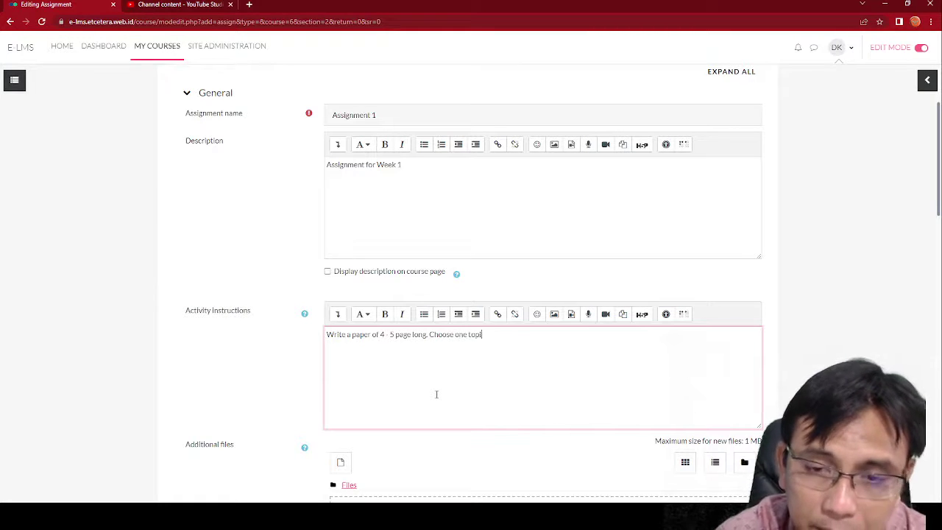
{"action": "type", "text": "c of your interest"}
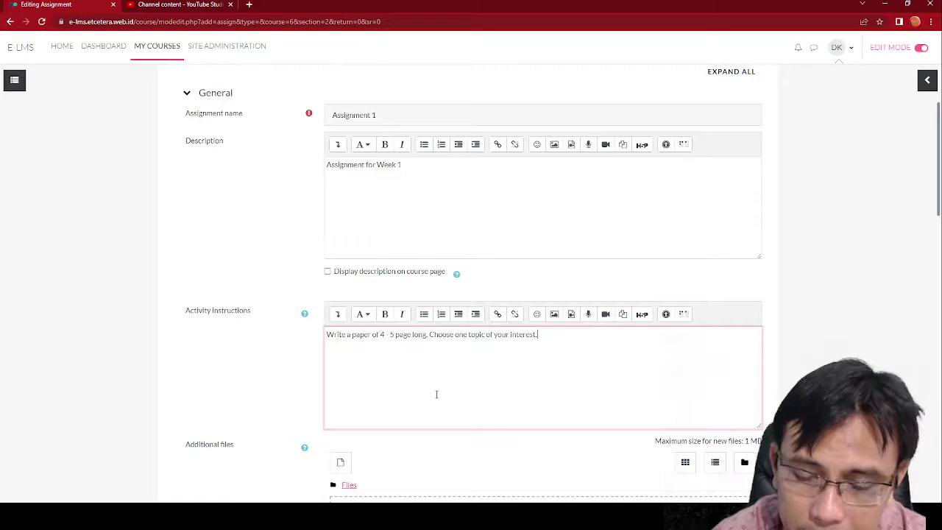
Step: Attach K17_ING135.pdf from the recent files as an additional file of the assignment
{"action": "scroll", "coordinate": [437, 394], "scroll_direction": "down", "scroll_amount": 2}
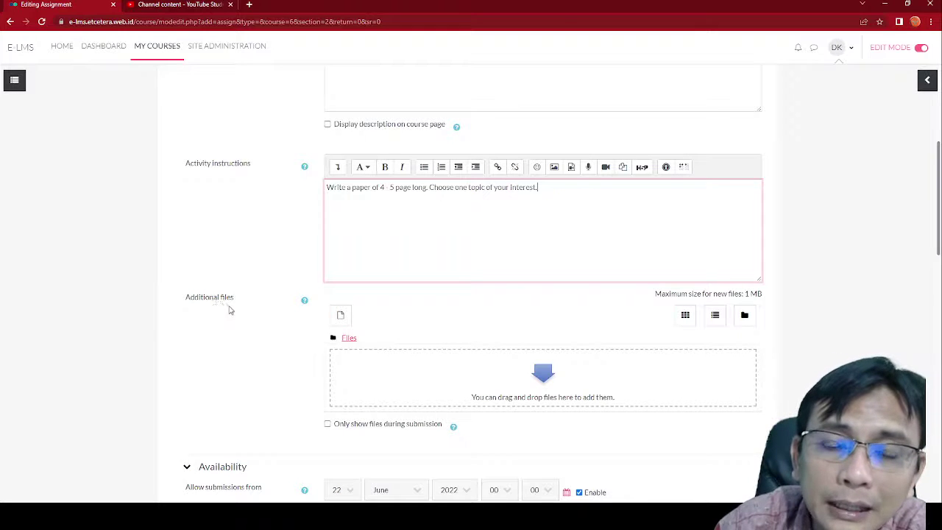
{"action": "scroll", "coordinate": [221, 300], "scroll_direction": "down", "scroll_amount": 2}
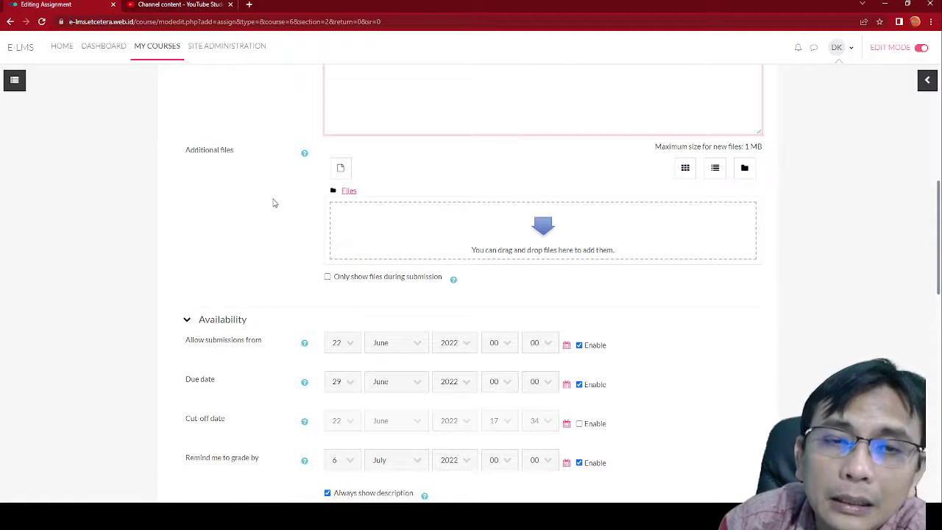
{"action": "left_click", "coordinate": [341, 188]}
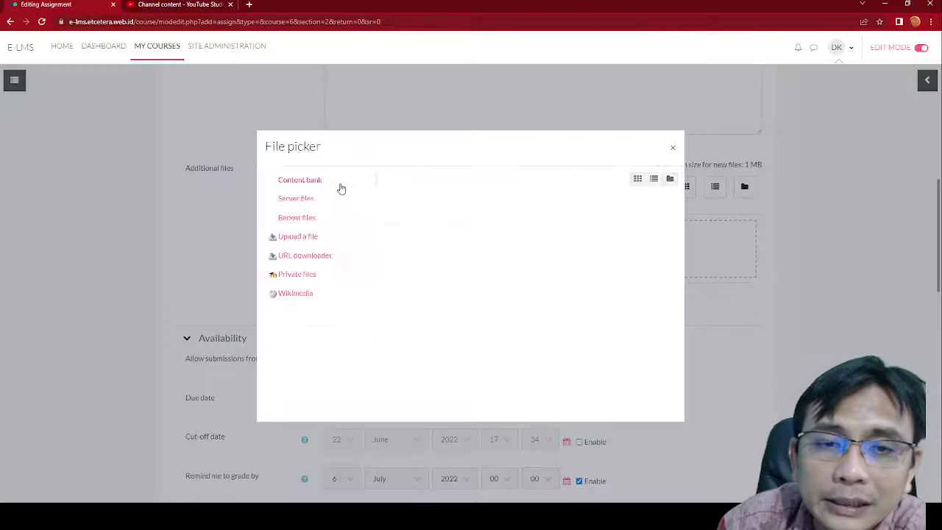
{"action": "left_click", "coordinate": [309, 217]}
{"action": "left_click", "coordinate": [409, 215]}
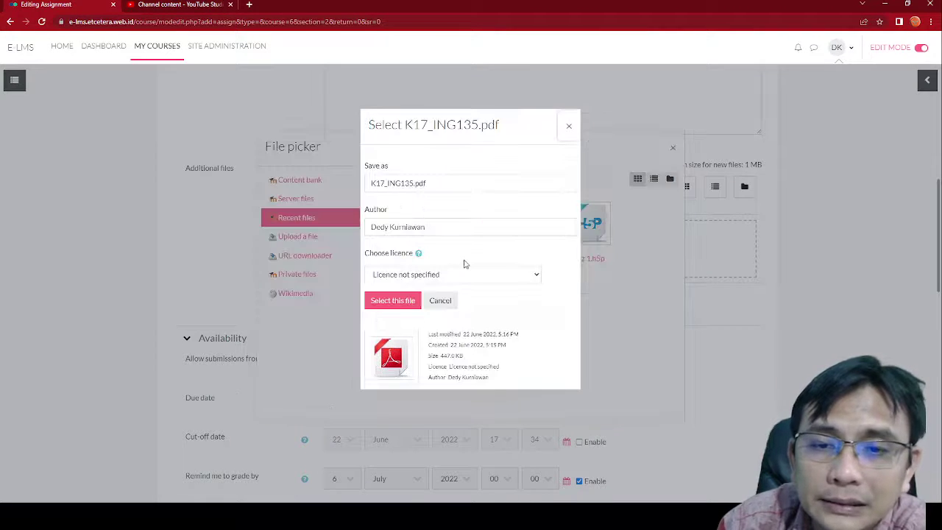
{"action": "left_click", "coordinate": [400, 306]}
{"action": "scroll", "coordinate": [402, 315], "scroll_direction": "down", "scroll_amount": 1}
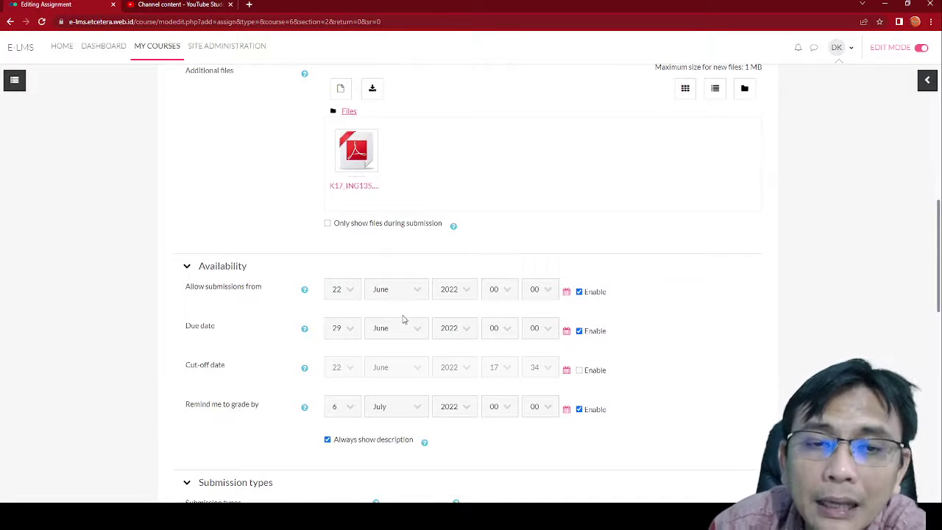
Step: Enable the assignment's cut-off date and set it to 1 July 2022
{"action": "scroll", "coordinate": [402, 318], "scroll_direction": "down", "scroll_amount": 1}
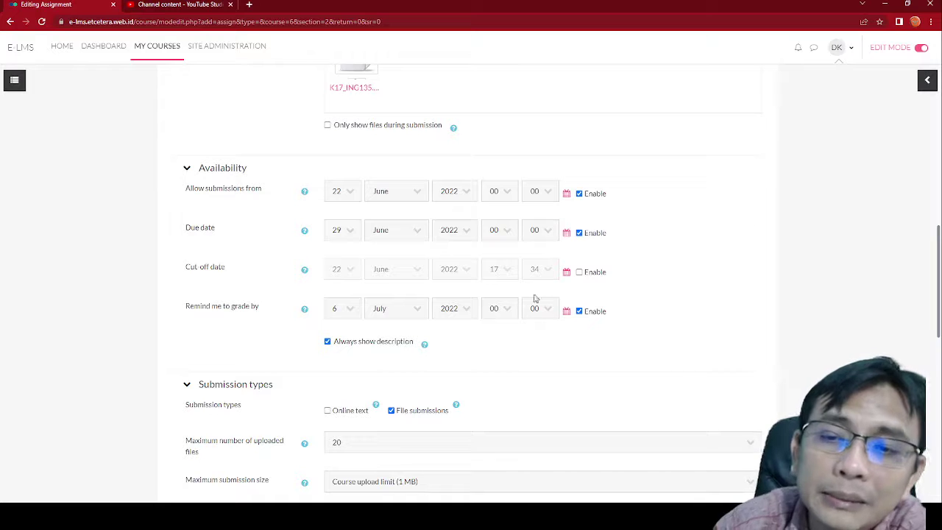
{"action": "left_click", "coordinate": [580, 272]}
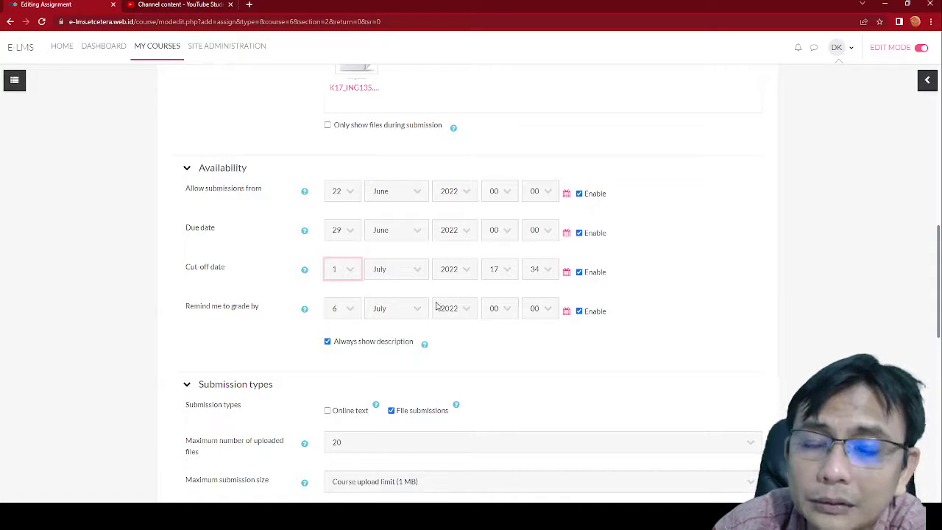
{"action": "left_click", "coordinate": [371, 289]}
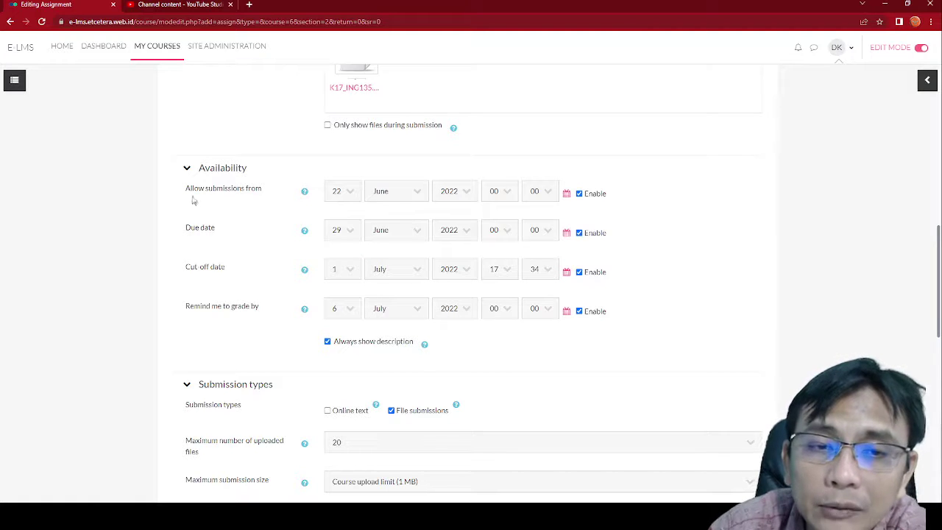
{"action": "left_click_drag", "start_coordinate": [245, 278], "coordinate": [181, 273]}
{"action": "left_click", "coordinate": [234, 282]}
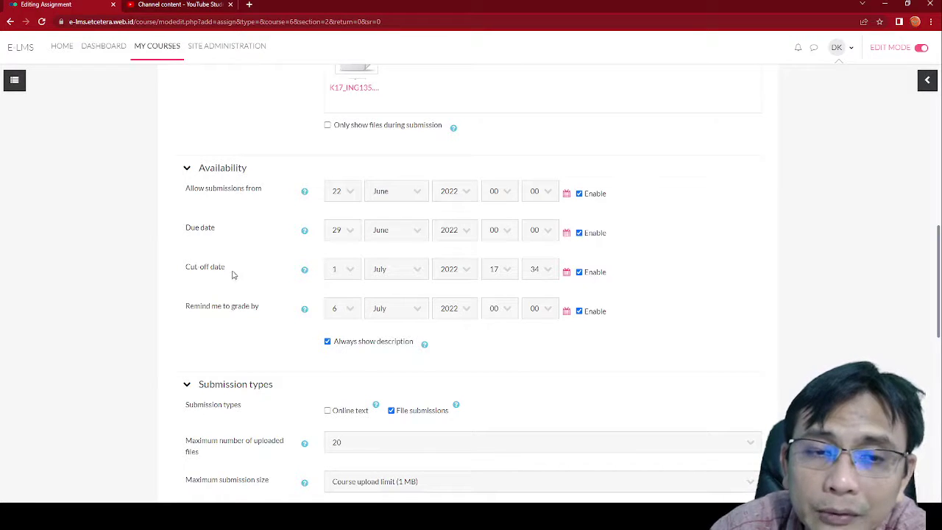
{"action": "left_click_drag", "start_coordinate": [234, 276], "coordinate": [188, 276]}
{"action": "left_click", "coordinate": [207, 289]}
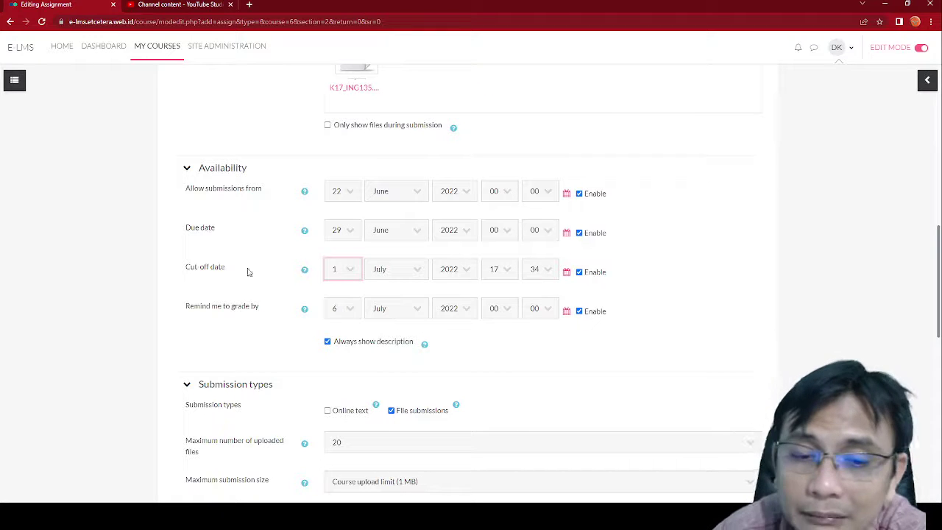
Step: Try out Online text as an extra submission type and switch it off again
{"action": "scroll", "coordinate": [360, 287], "scroll_direction": "down", "scroll_amount": 1}
{"action": "scroll", "coordinate": [460, 309], "scroll_direction": "down", "scroll_amount": 2}
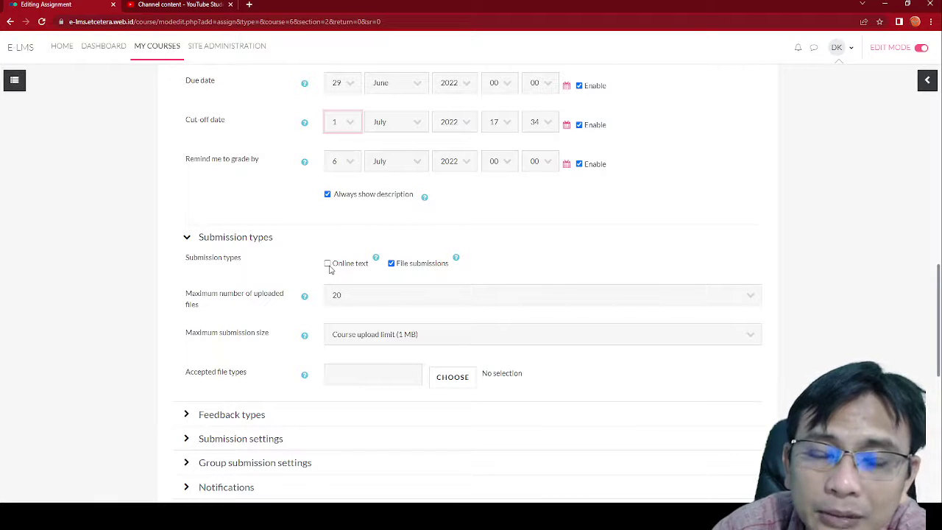
{"action": "left_click", "coordinate": [329, 264]}
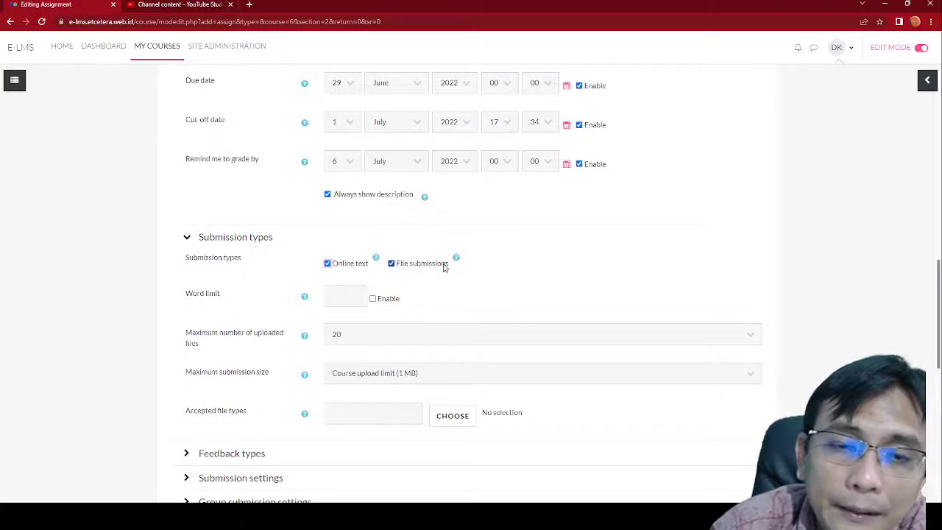
{"action": "scroll", "coordinate": [347, 251], "scroll_direction": "down", "scroll_amount": 2}
{"action": "left_click", "coordinate": [327, 165]}
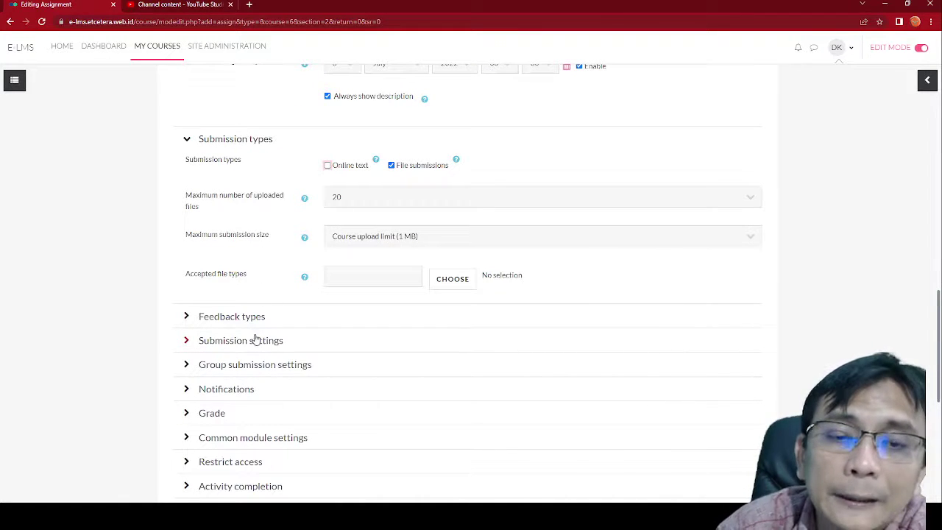
Step: Expand the assignment's Grade settings and examine the grade type choices
{"action": "scroll", "coordinate": [256, 335], "scroll_direction": "down", "scroll_amount": 1}
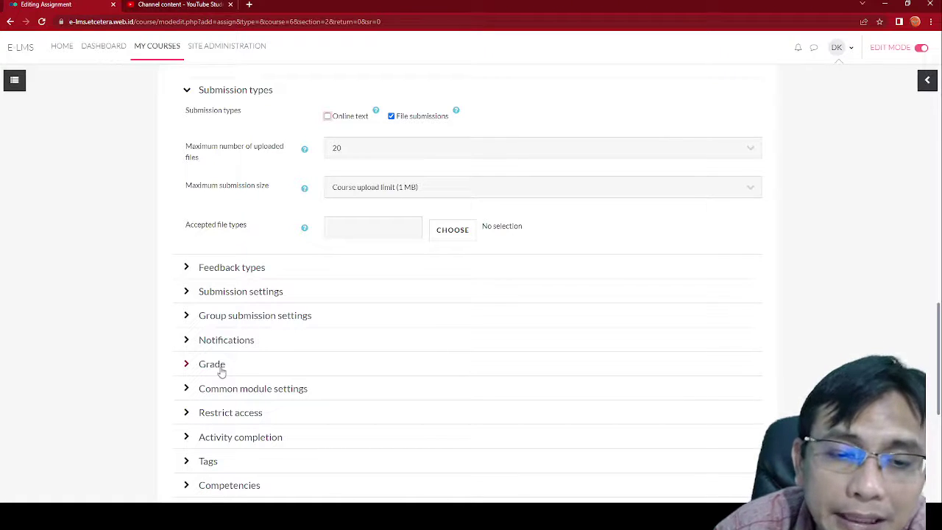
{"action": "scroll", "coordinate": [234, 382], "scroll_direction": "down", "scroll_amount": 1}
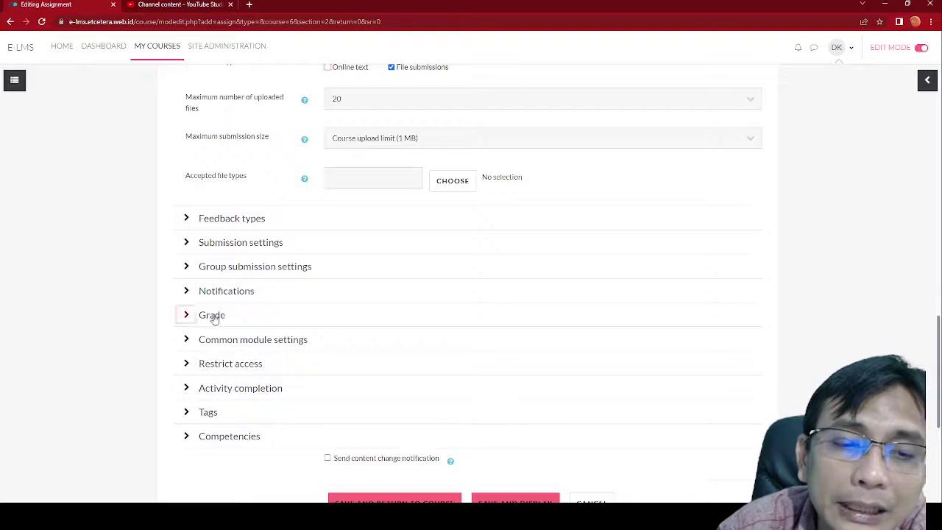
{"action": "left_click", "coordinate": [212, 315]}
{"action": "scroll", "coordinate": [214, 321], "scroll_direction": "down", "scroll_amount": 3}
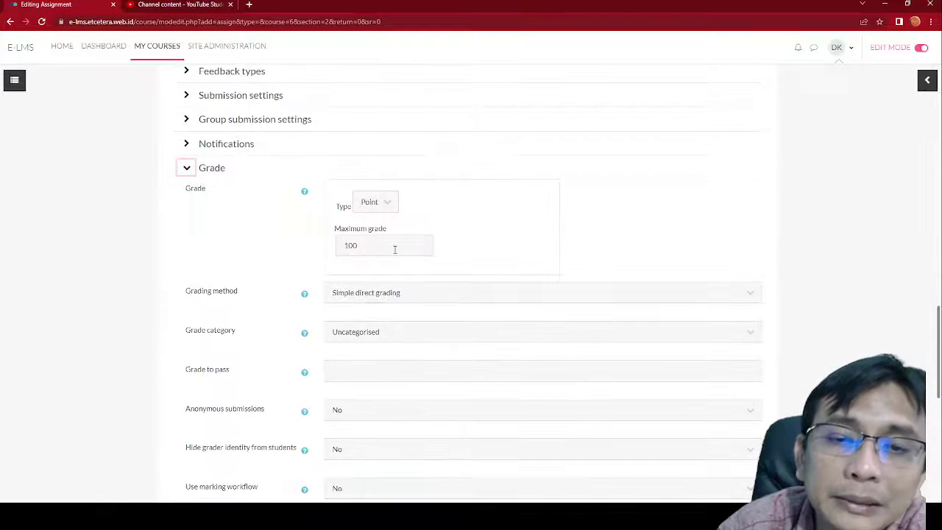
{"action": "left_click_drag", "start_coordinate": [395, 250], "coordinate": [231, 239]}
{"action": "left_click", "coordinate": [270, 244]}
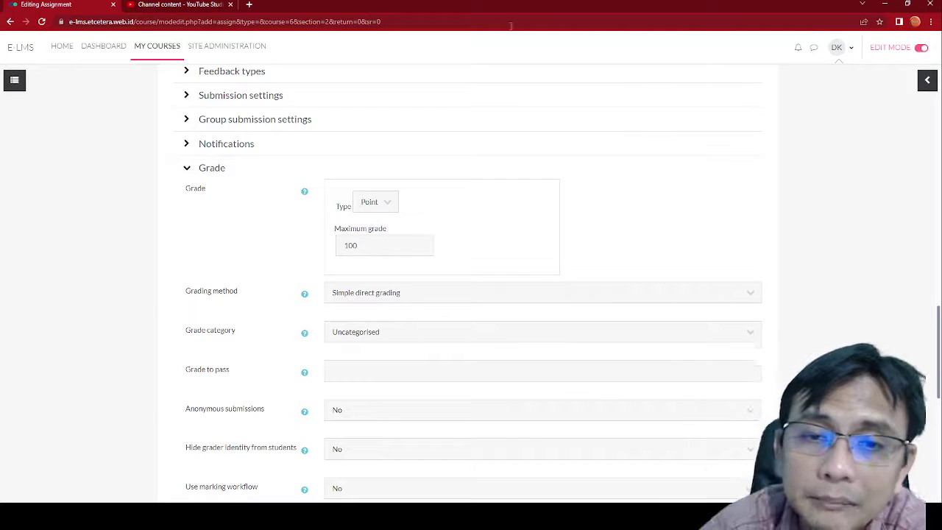
{"action": "left_click", "coordinate": [374, 201]}
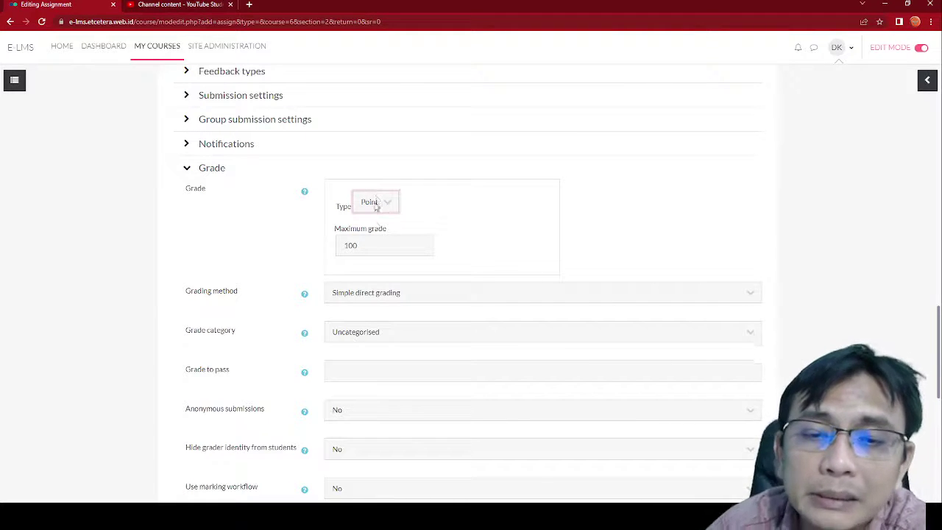
{"action": "left_click", "coordinate": [465, 217]}
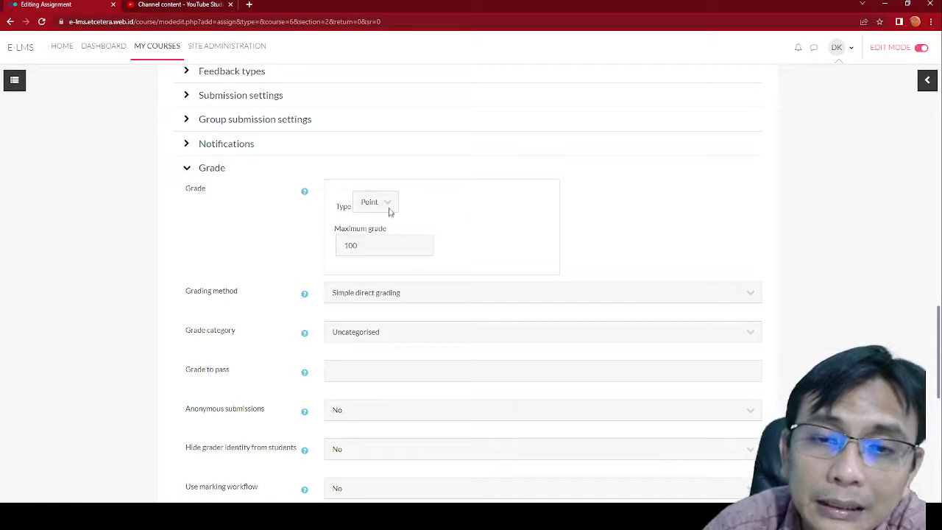
{"action": "left_click", "coordinate": [356, 197]}
{"action": "left_click", "coordinate": [462, 231]}
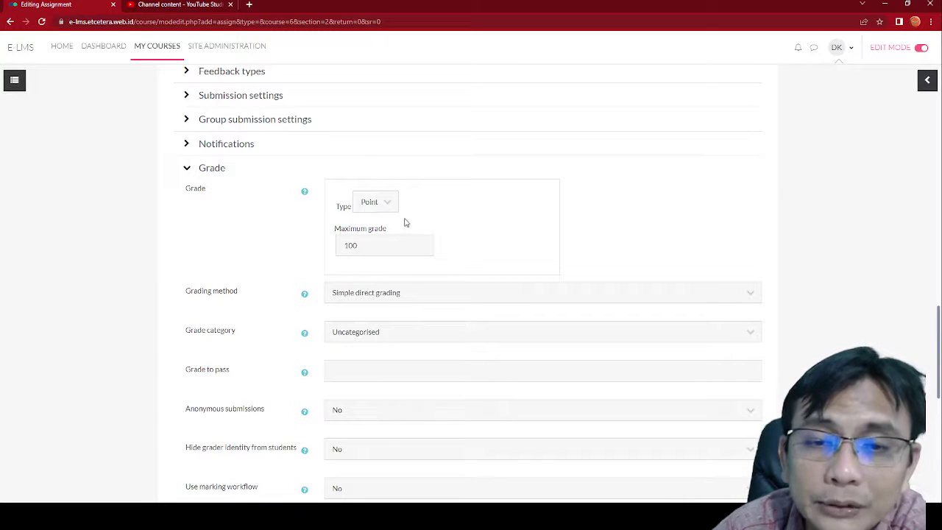
Step: Examine the maximum grade and the remaining grading options, from grading method to marking workflow
{"action": "double_click", "coordinate": [394, 243]}
{"action": "left_click", "coordinate": [500, 254]}
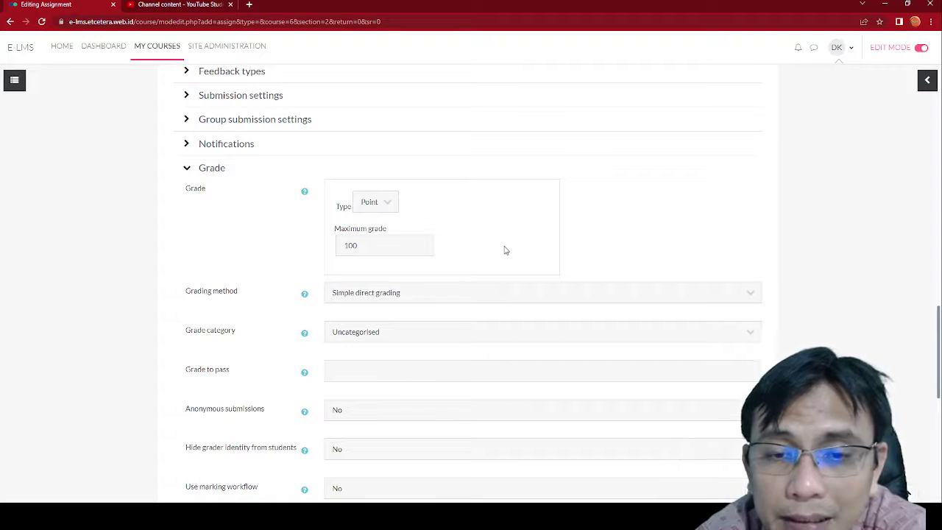
{"action": "double_click", "coordinate": [374, 245]}
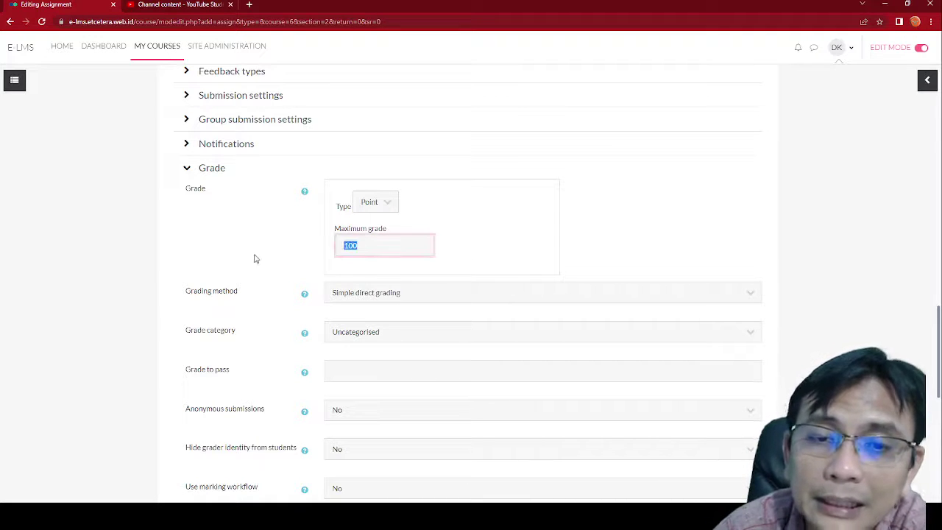
{"action": "left_click", "coordinate": [255, 260]}
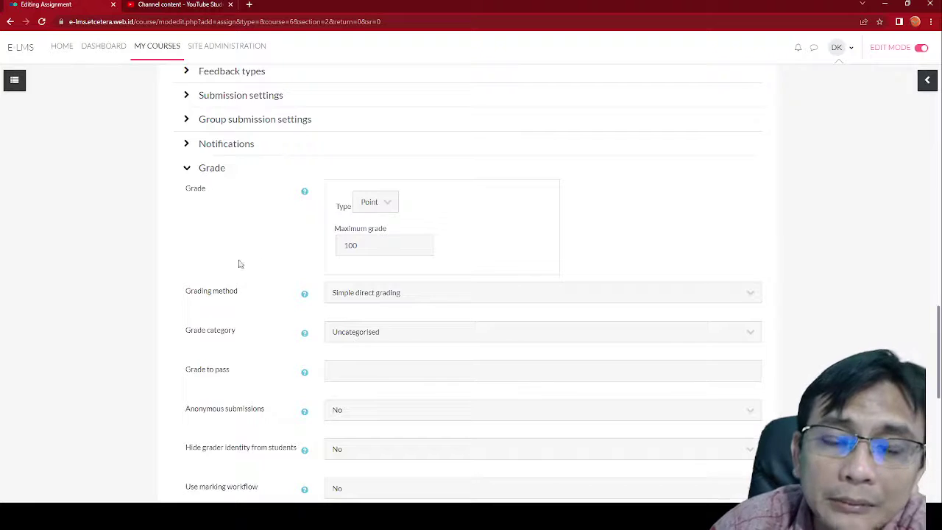
{"action": "scroll", "coordinate": [243, 259], "scroll_direction": "down", "scroll_amount": 3}
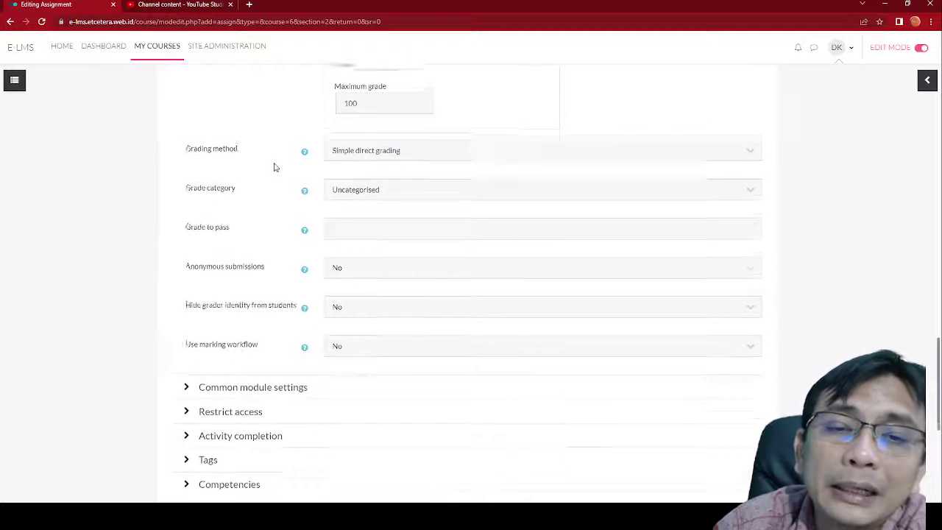
{"action": "scroll", "coordinate": [284, 193], "scroll_direction": "up", "scroll_amount": 1}
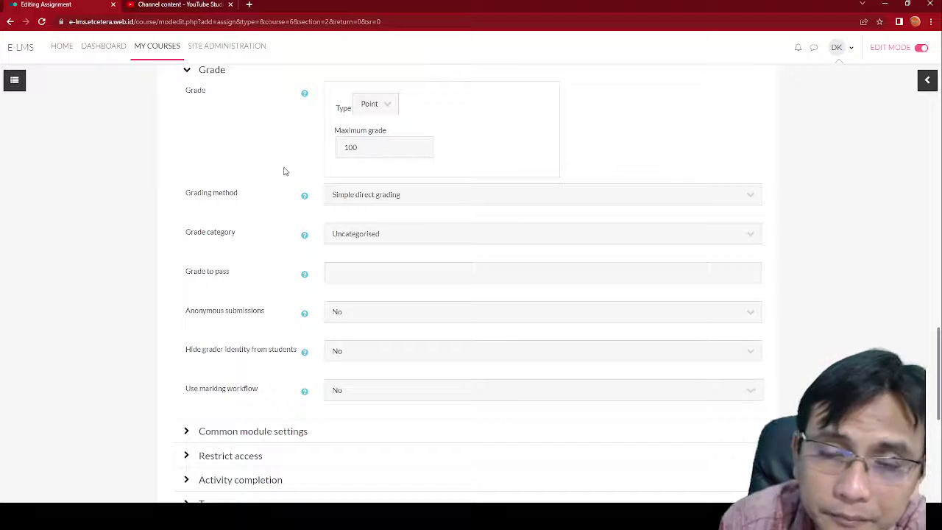
{"action": "scroll", "coordinate": [332, 309], "scroll_direction": "down", "scroll_amount": 2}
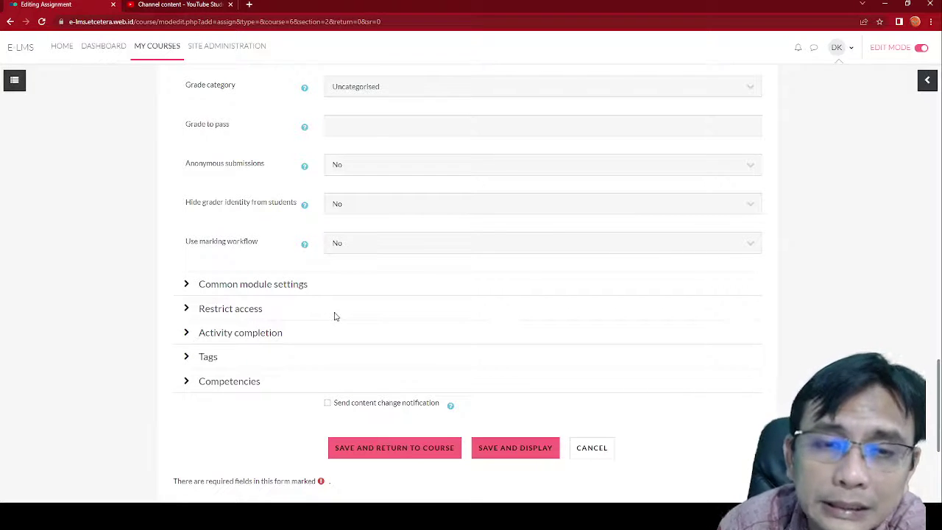
Step: Save and display the assignment, reviewing its opening and due dates, attached PDF and grading summary
{"action": "left_click", "coordinate": [488, 455]}
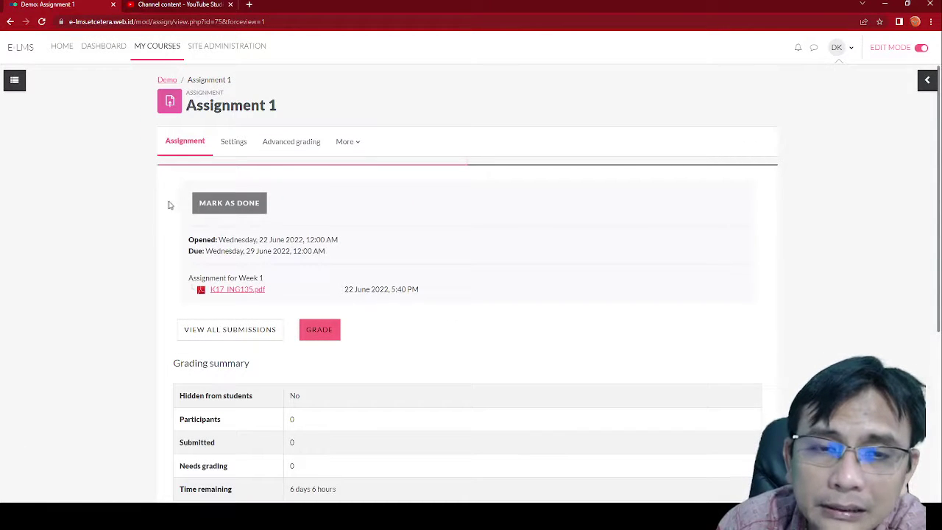
{"action": "left_click", "coordinate": [202, 205]}
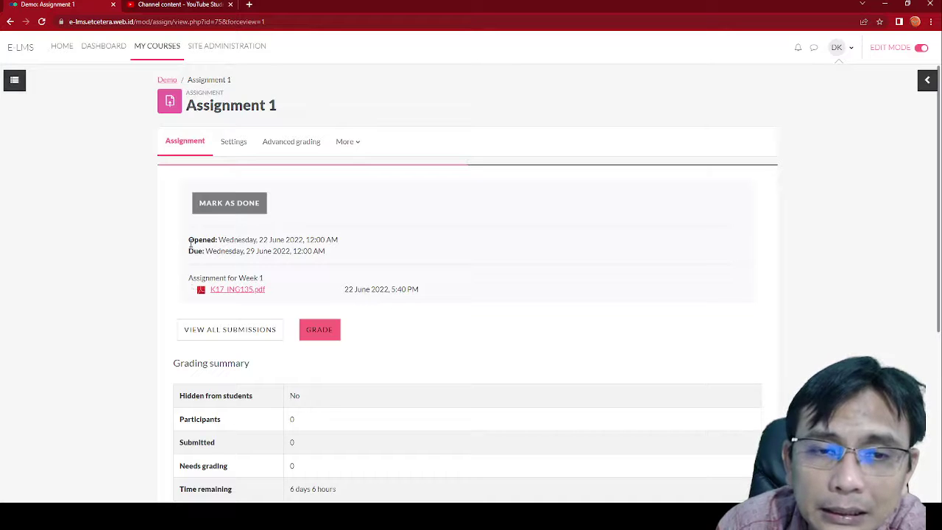
{"action": "left_click_drag", "start_coordinate": [190, 240], "coordinate": [360, 253]}
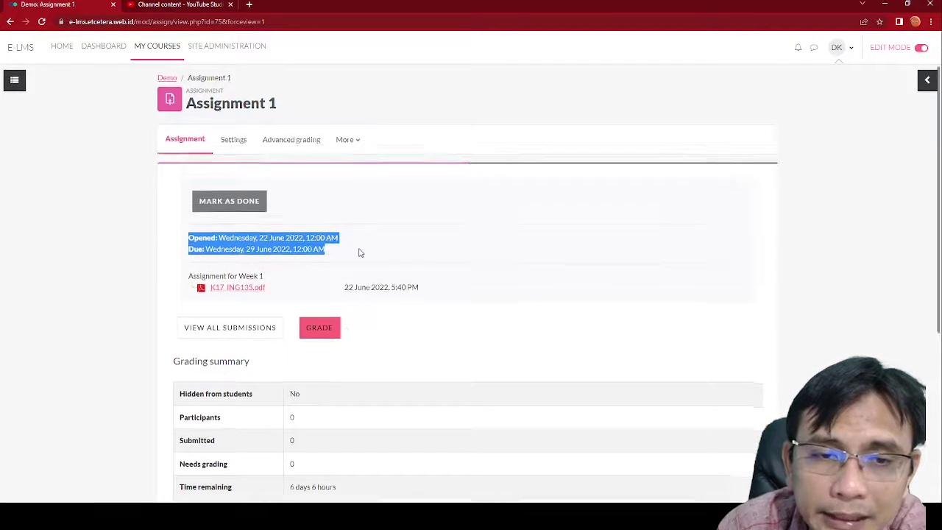
{"action": "scroll", "coordinate": [312, 199], "scroll_direction": "down", "scroll_amount": 2}
{"action": "left_click", "coordinate": [312, 199]}
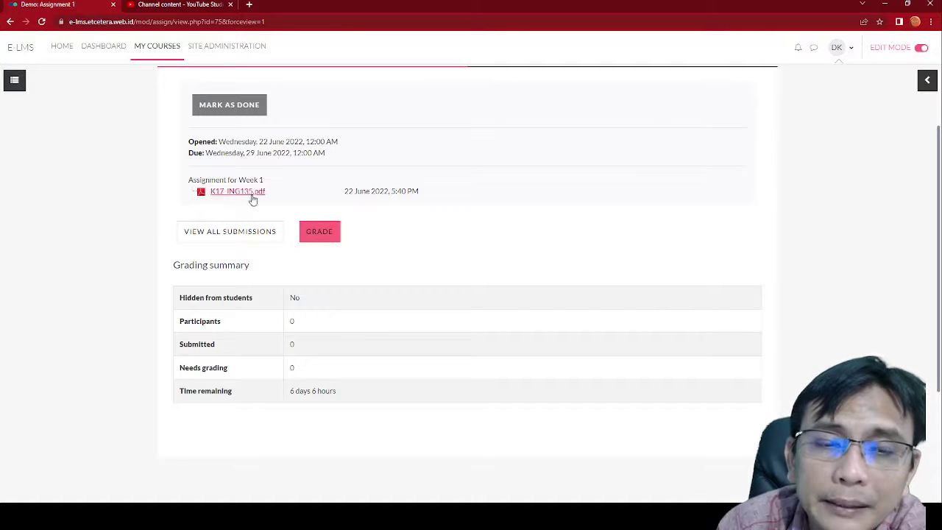
{"action": "scroll", "coordinate": [265, 202], "scroll_direction": "down", "scroll_amount": 2}
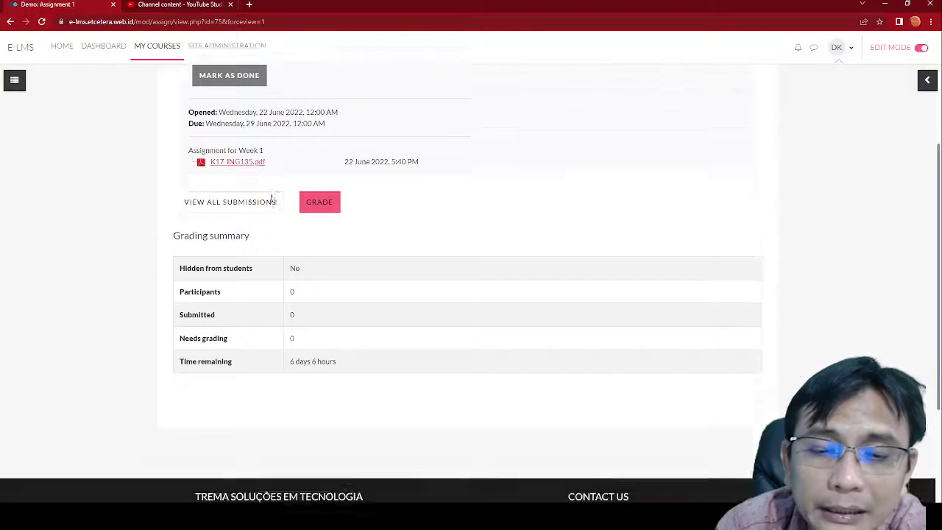
{"action": "scroll", "coordinate": [290, 206], "scroll_direction": "up", "scroll_amount": 2}
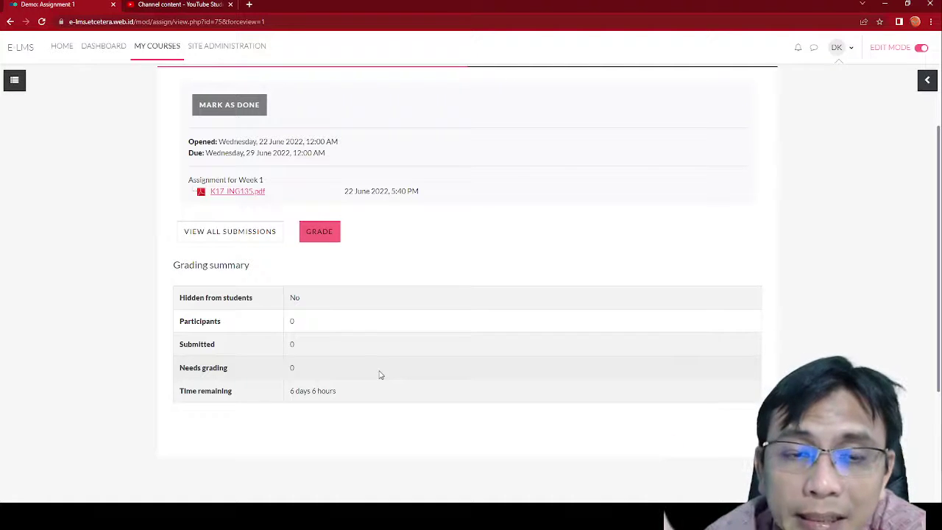
Step: Look at Assignment 1's list of all submissions and its grading page, returning to the assignment page after each
{"action": "left_click", "coordinate": [240, 233]}
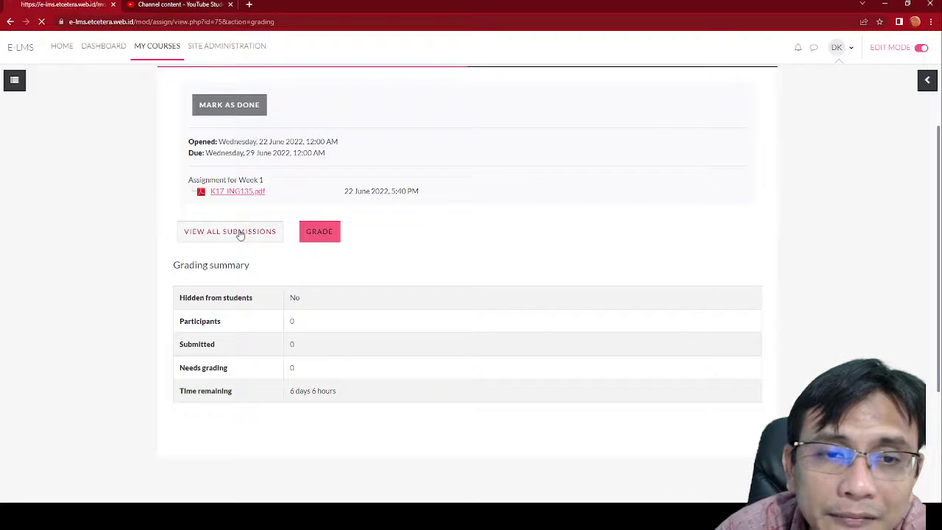
{"action": "scroll", "coordinate": [341, 241], "scroll_direction": "down", "scroll_amount": 2}
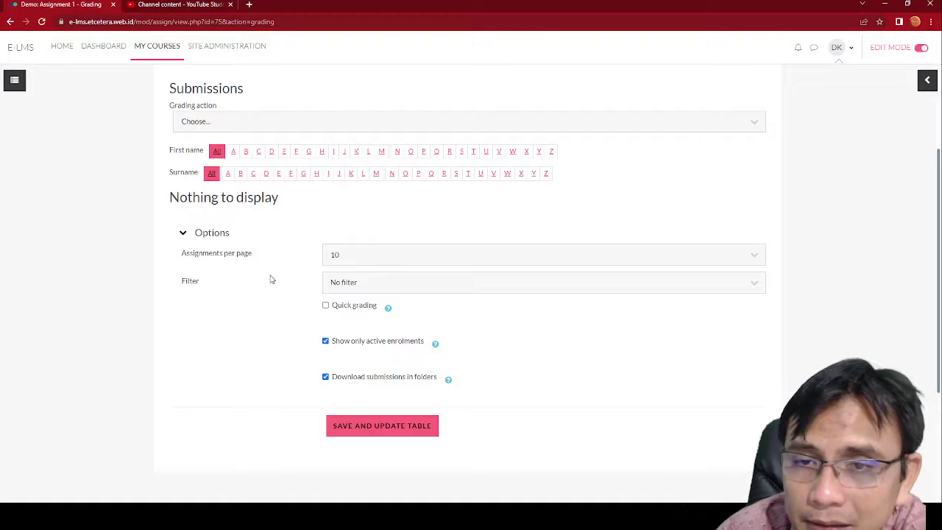
{"action": "left_click", "coordinate": [10, 22]}
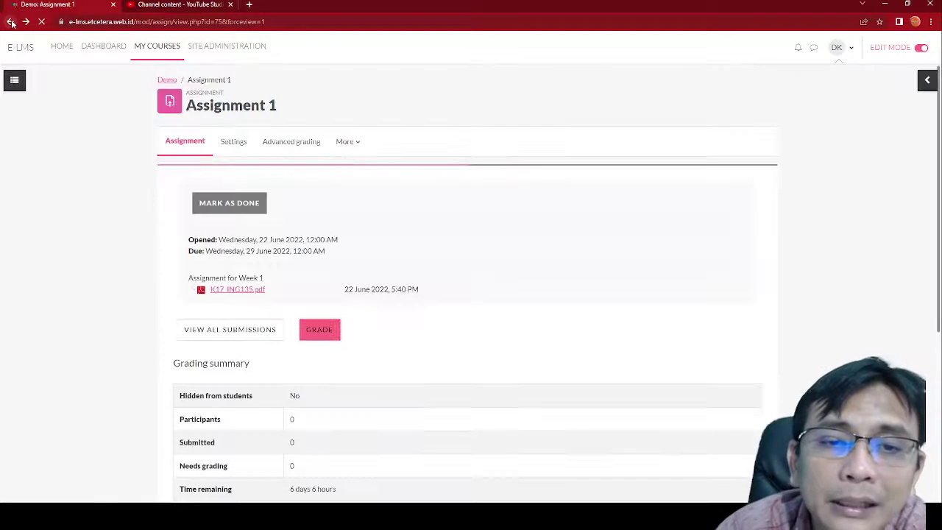
{"action": "left_click", "coordinate": [315, 331]}
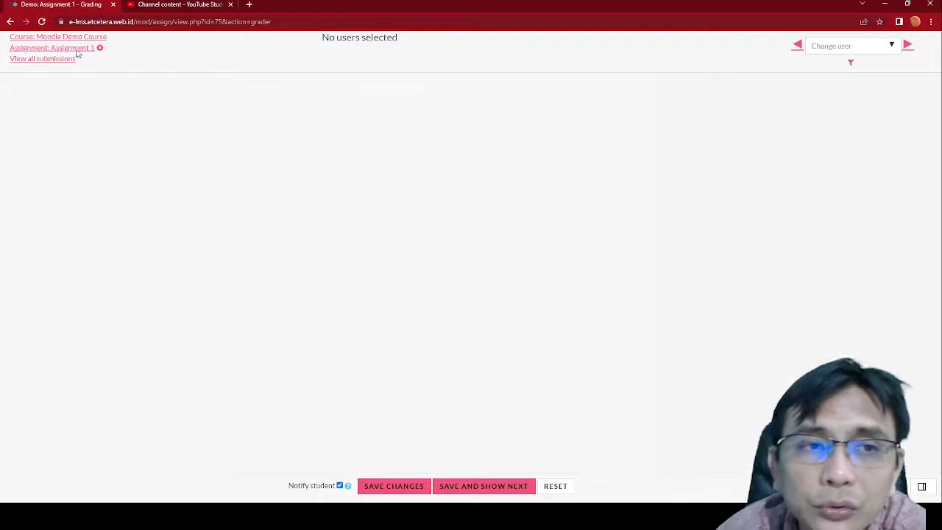
{"action": "left_click", "coordinate": [9, 22]}
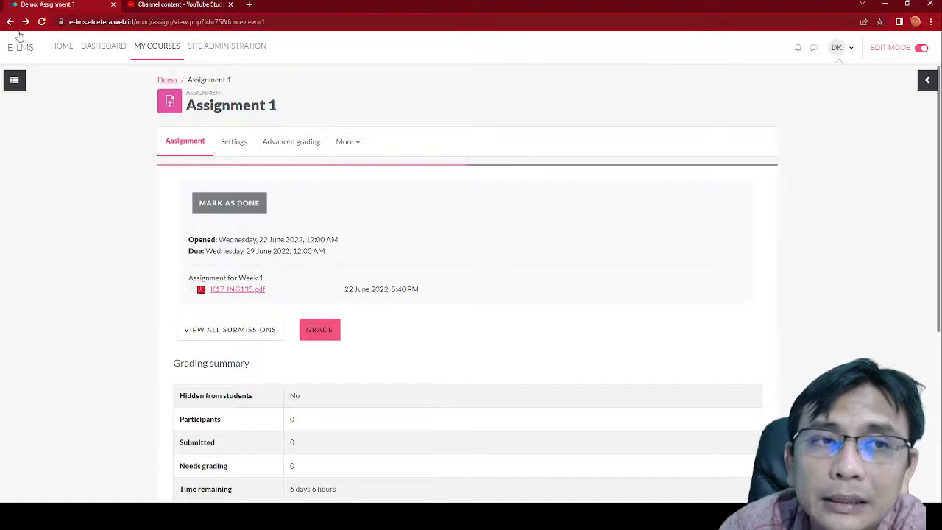
Step: Return to the Moodle Demo Course page and locate Assignment 1 in the Week 2 - Phonology section
{"action": "left_click", "coordinate": [10, 22]}
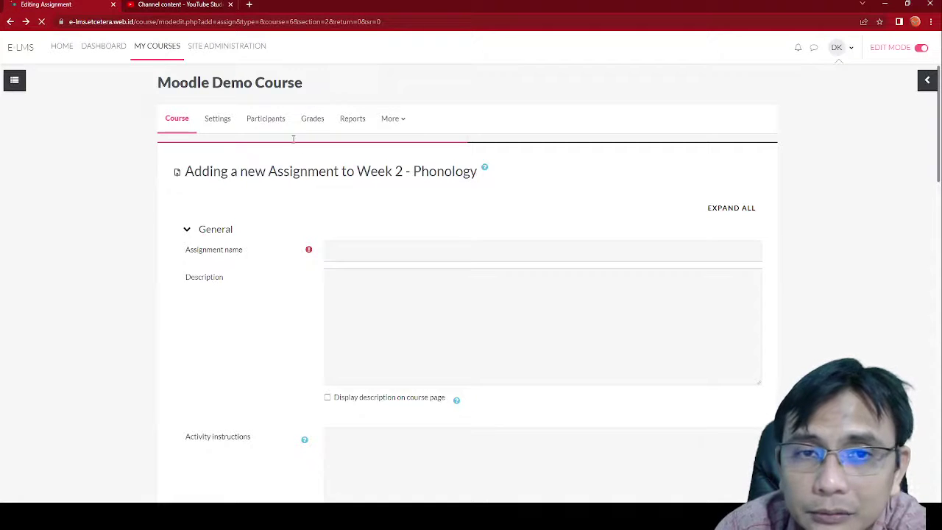
{"action": "scroll", "coordinate": [193, 76], "scroll_direction": "down", "scroll_amount": 4}
{"action": "scroll", "coordinate": [241, 123], "scroll_direction": "up", "scroll_amount": 4}
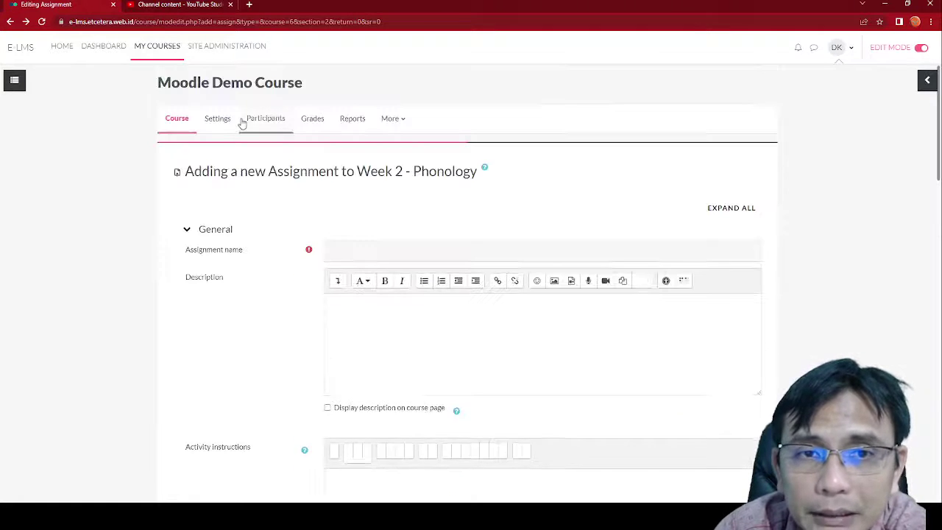
{"action": "left_click", "coordinate": [177, 126]}
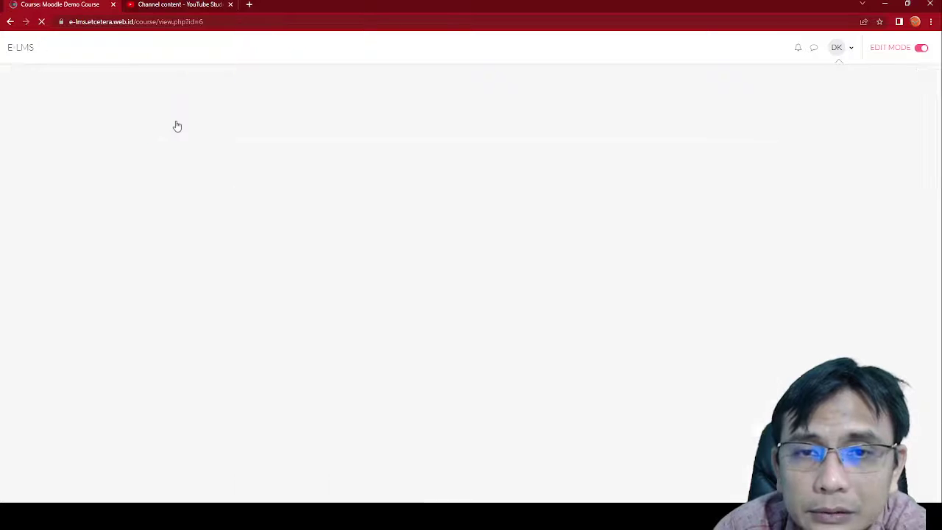
{"action": "scroll", "coordinate": [402, 240], "scroll_direction": "down", "scroll_amount": 6}
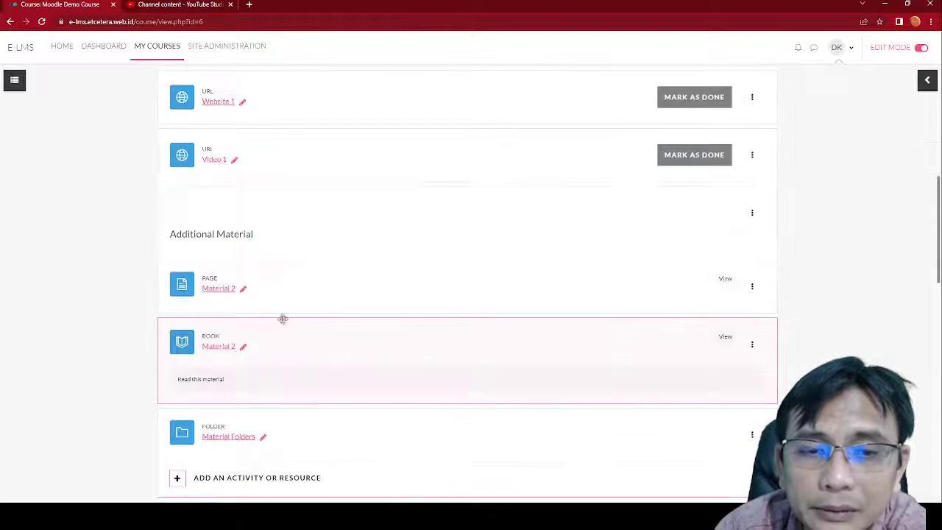
{"action": "scroll", "coordinate": [243, 357], "scroll_direction": "down", "scroll_amount": 2}
{"action": "scroll", "coordinate": [280, 361], "scroll_direction": "down", "scroll_amount": 1}
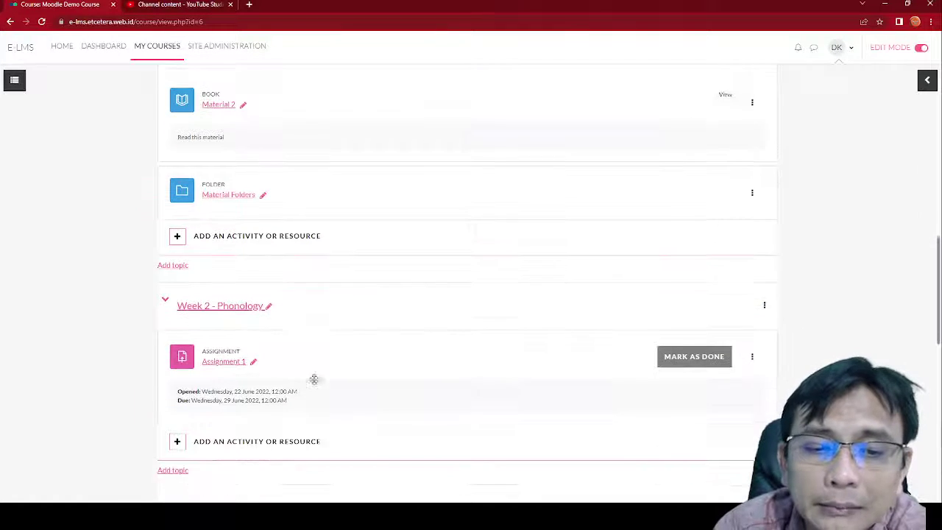